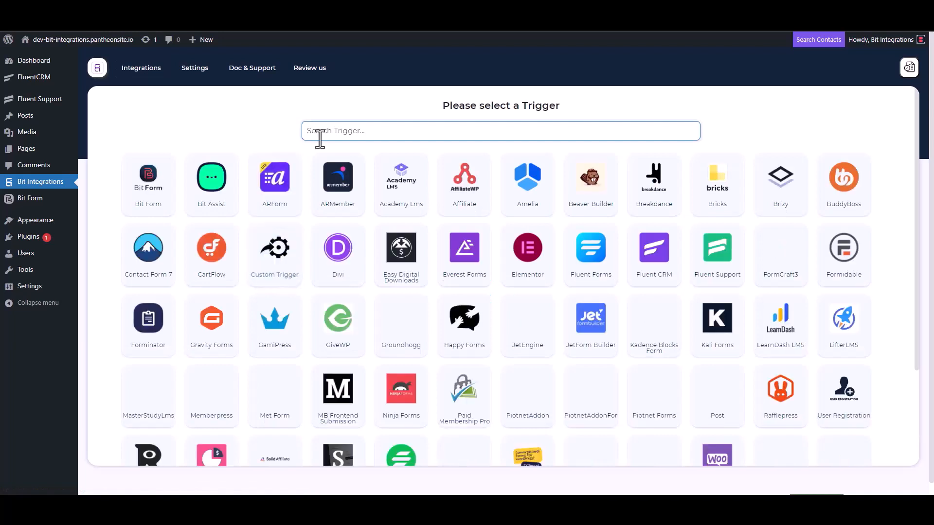
Step: Pick Fluent Support as the trigger, copy its webhook URL, and fetch sample data
left_click(719, 270)
left_click(664, 234)
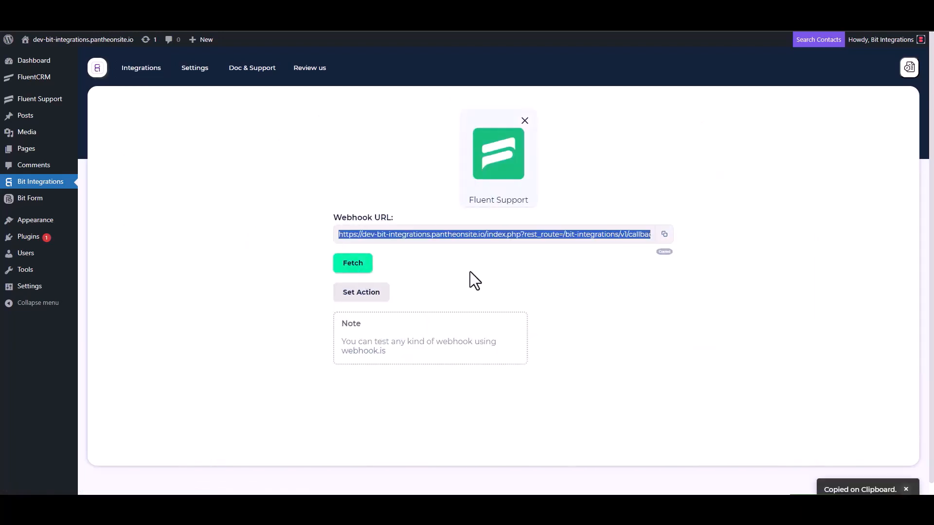
left_click(352, 267)
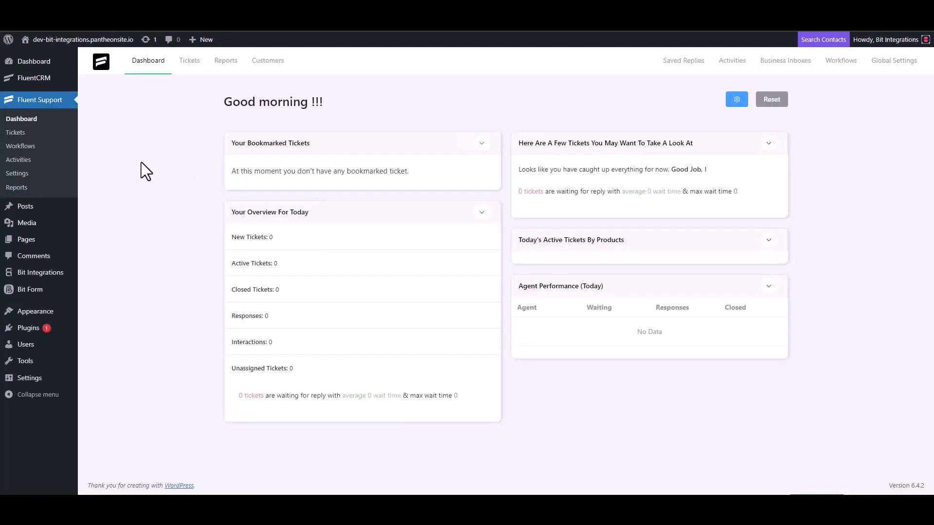
Step: Add an Automatic workflow named 'Bit Integrations' under Workflows and continue to its editor
left_click(31, 145)
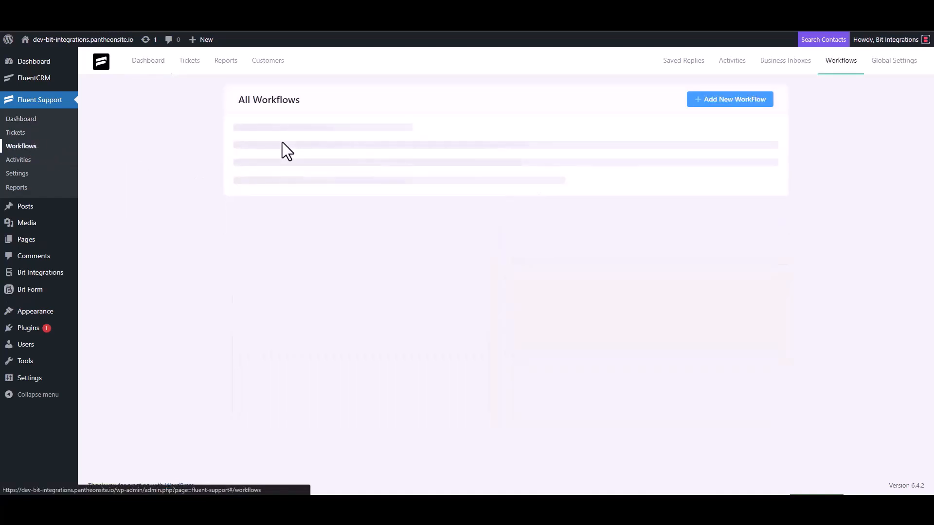
left_click(716, 101)
left_click(282, 117)
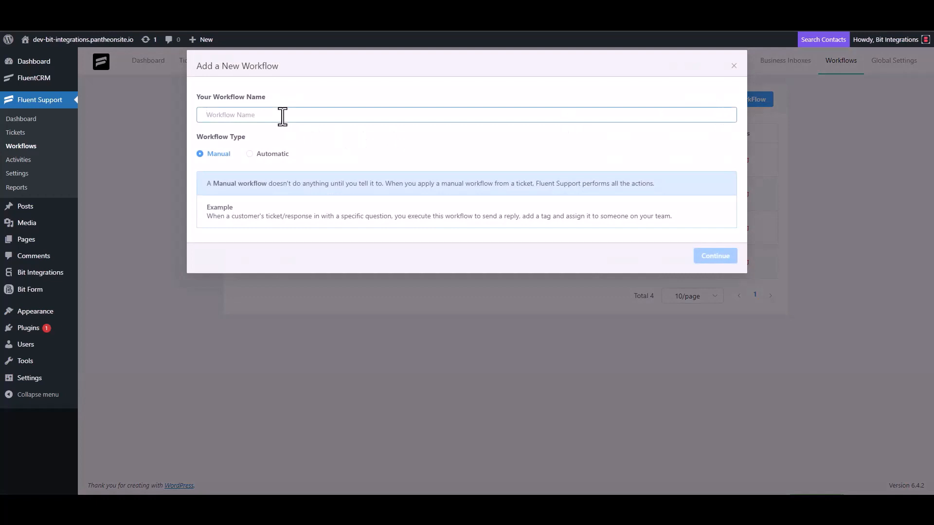
type("Bit")
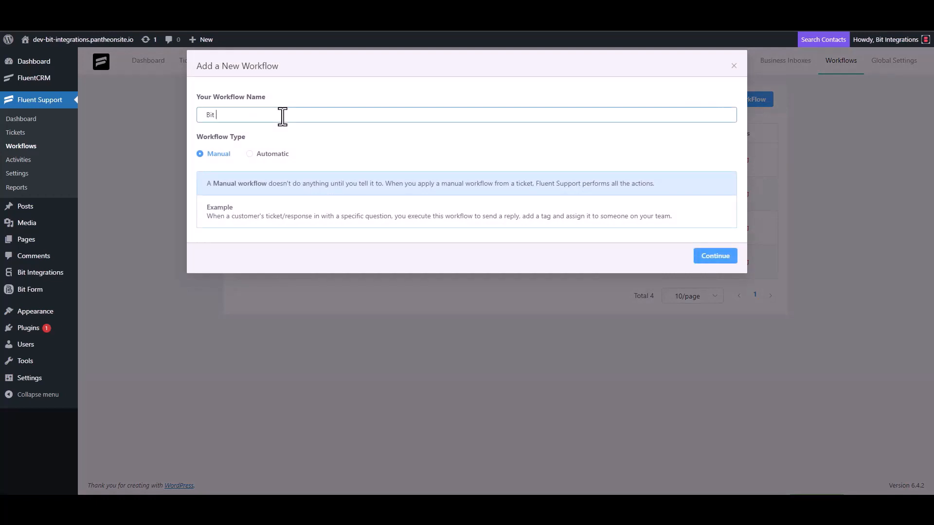
type(" Integrations")
left_click(261, 154)
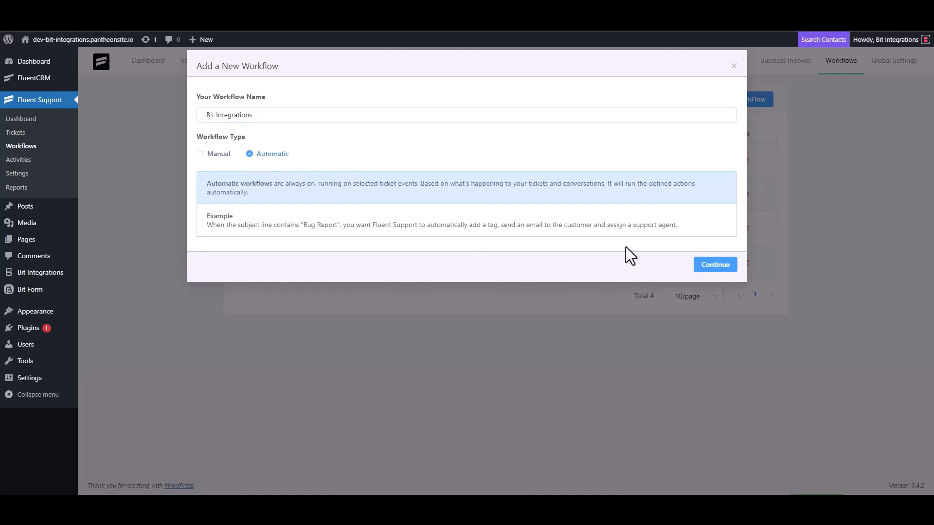
left_click(713, 266)
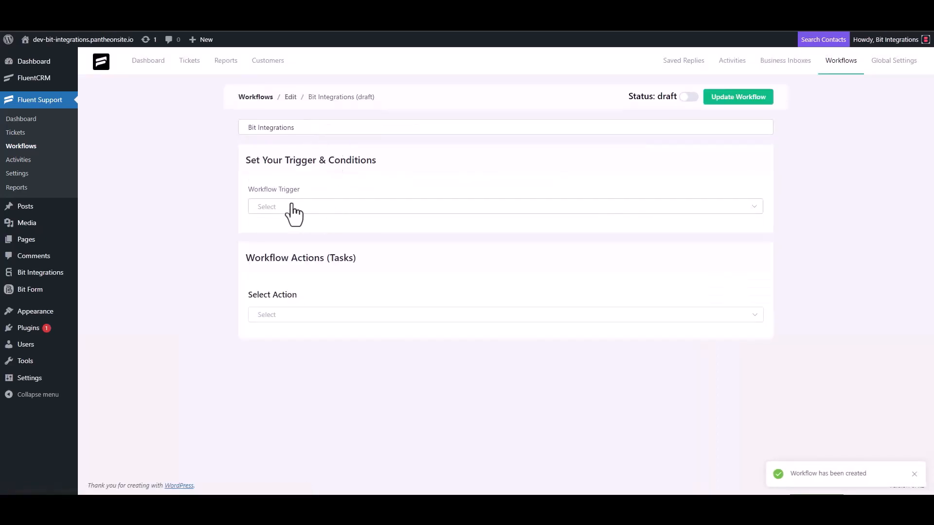
Step: Set the workflow trigger to On Ticket Creation and add a Trigger Outgoing Webhook action
left_click(291, 206)
left_click(287, 234)
scroll(163, 178, "down", 1)
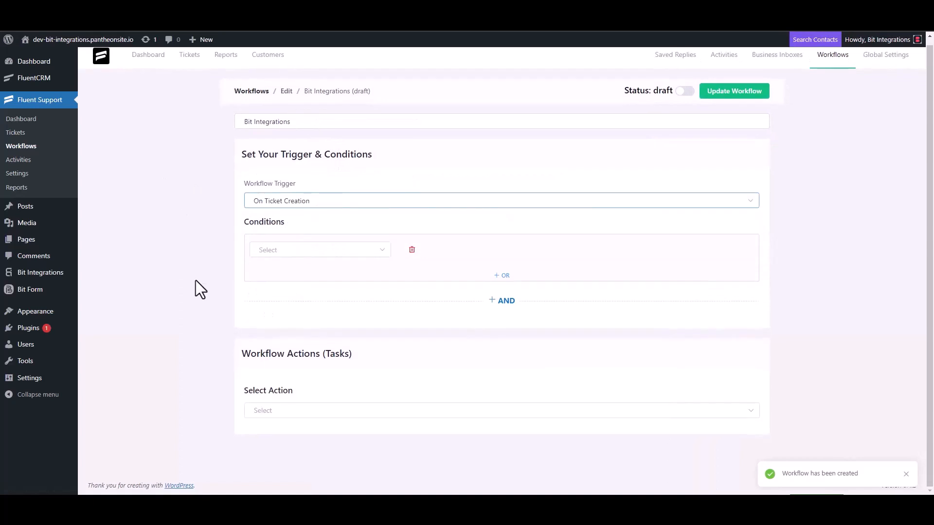
left_click(269, 410)
scroll(286, 340, "down", 5)
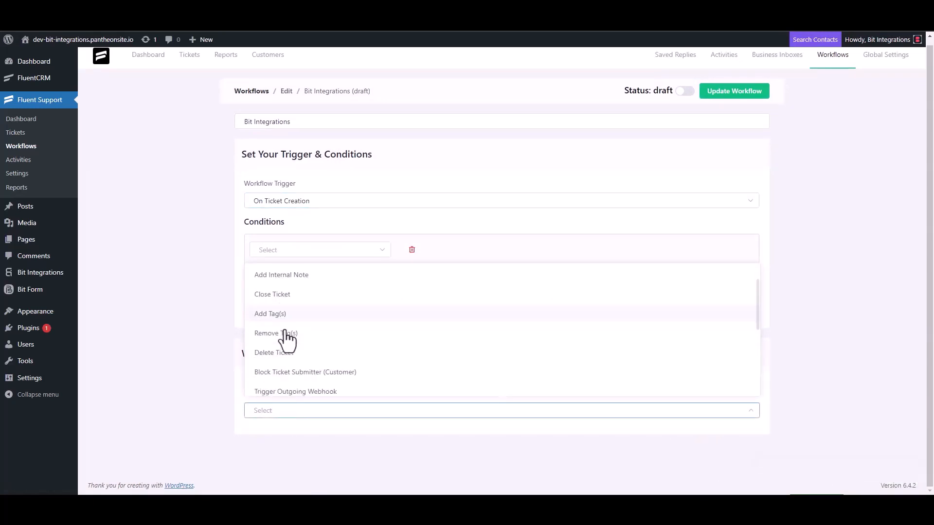
left_click(319, 277)
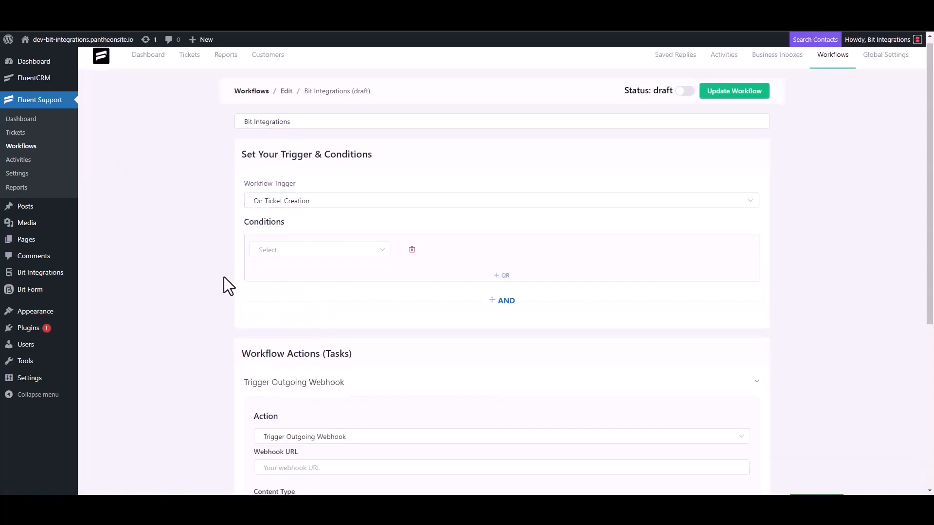
Step: Paste the webhook URL, title the action 'Bit Integrations', save it, and publish the workflow
scroll(225, 276, "down", 4)
left_click(317, 276)
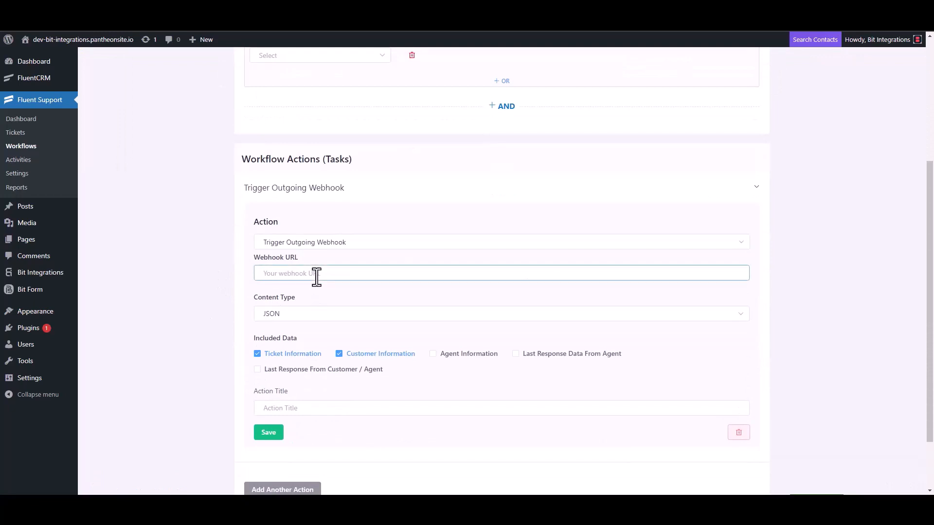
key("ctrl+v")
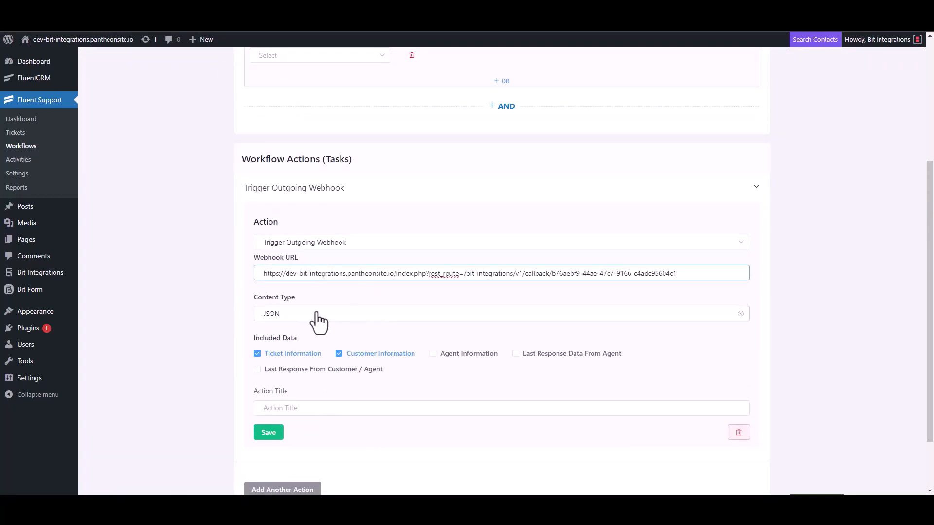
scroll(319, 323, "down", 2)
left_click(292, 335)
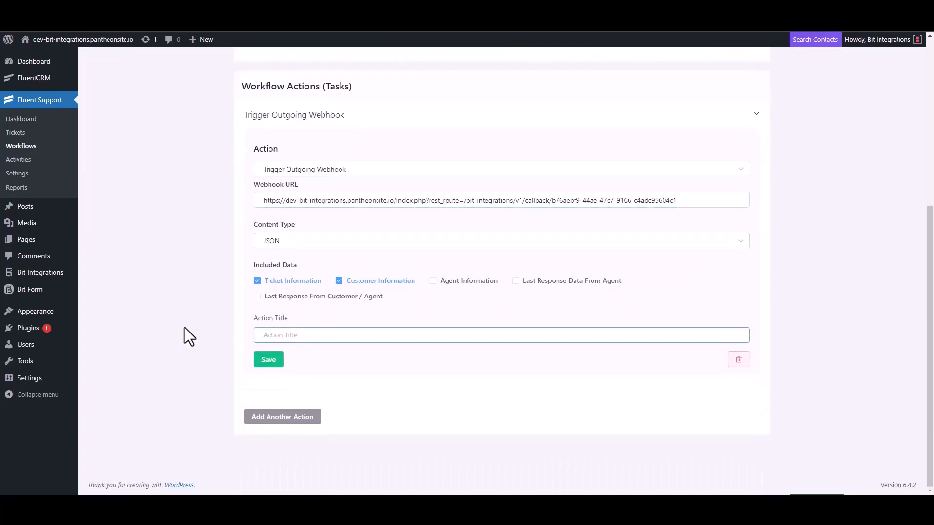
type("Bit Integrations")
left_click(268, 361)
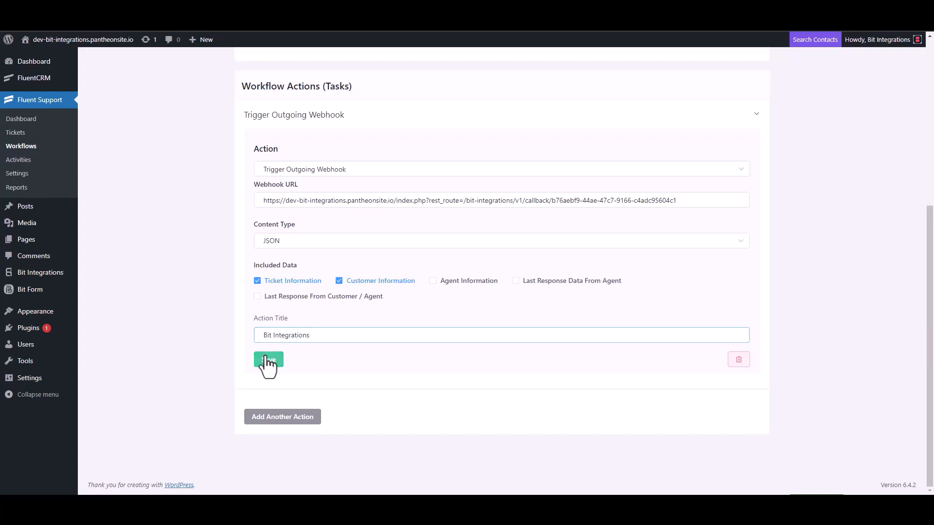
left_click(685, 89)
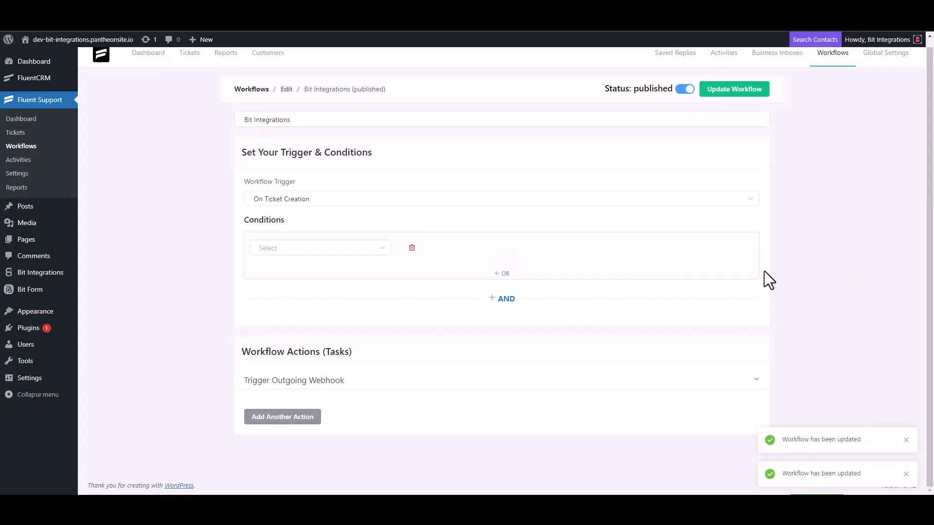
Step: Start a new ticket for a newly created contact, entering the contact's first name and e-mail
left_click(24, 135)
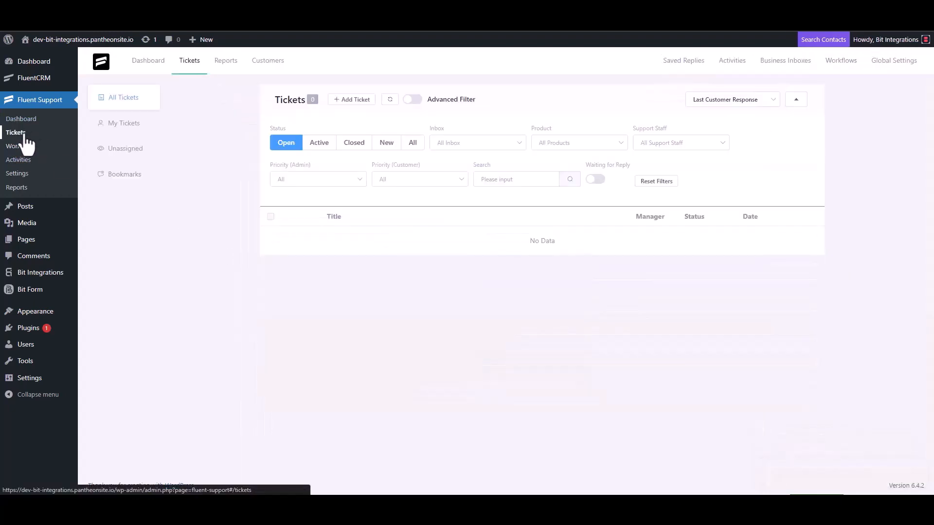
left_click(350, 99)
left_click(382, 125)
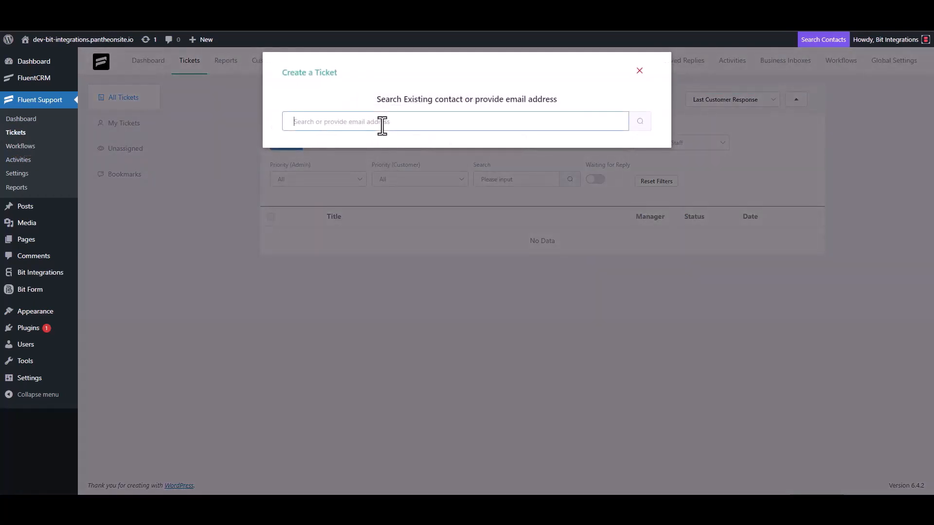
left_click(640, 123)
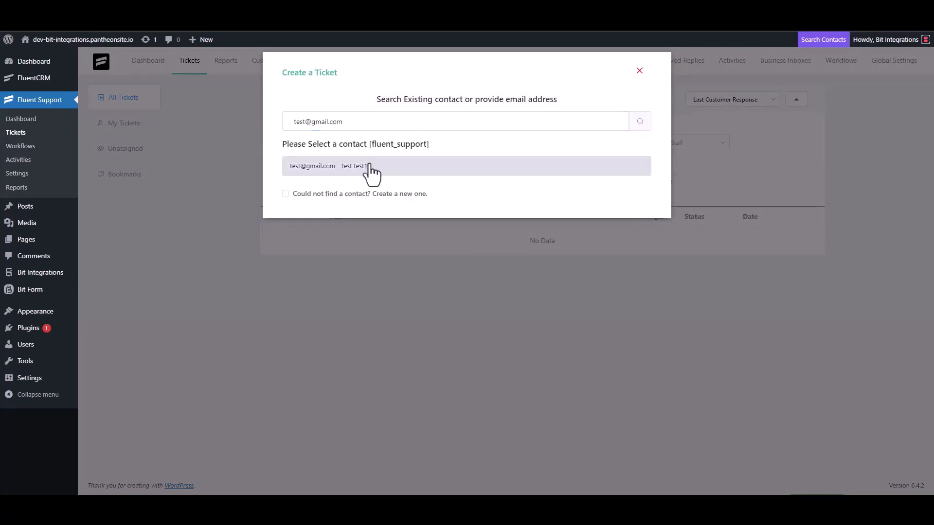
left_click(286, 194)
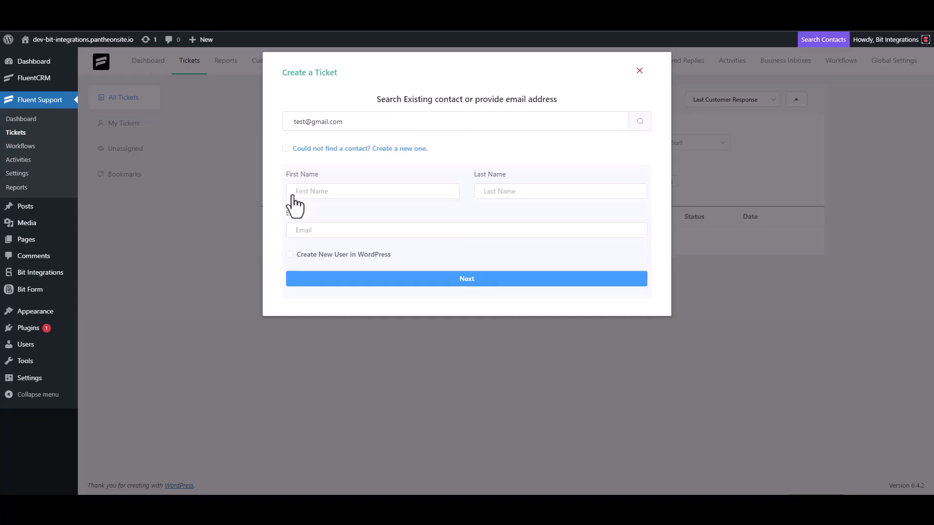
left_click(326, 195)
type("test3")
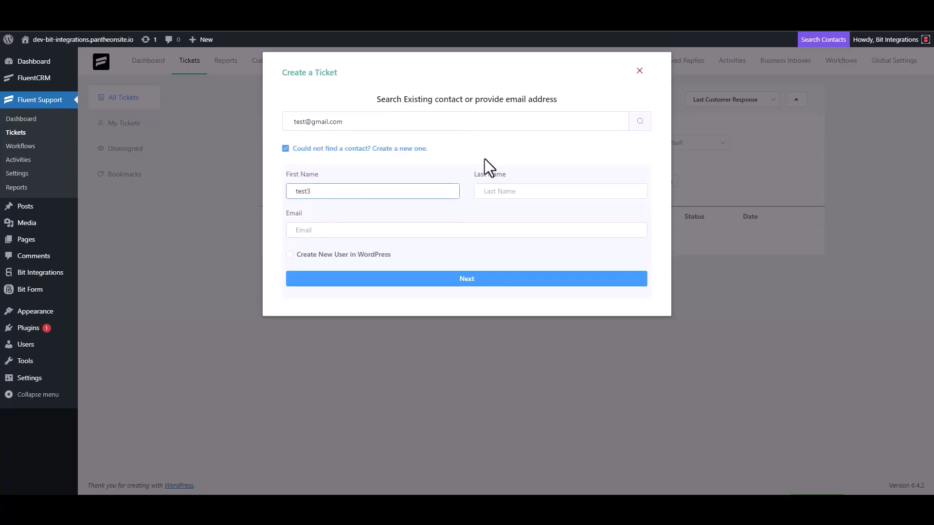
left_click(331, 232)
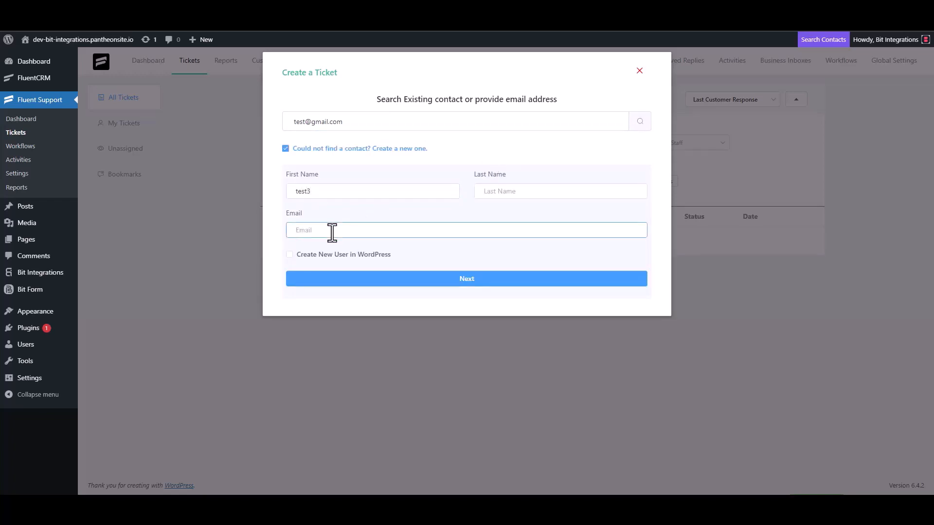
left_click(478, 280)
Step: Enter subject 'test' and details 'test', then create the ticket
left_click(339, 175)
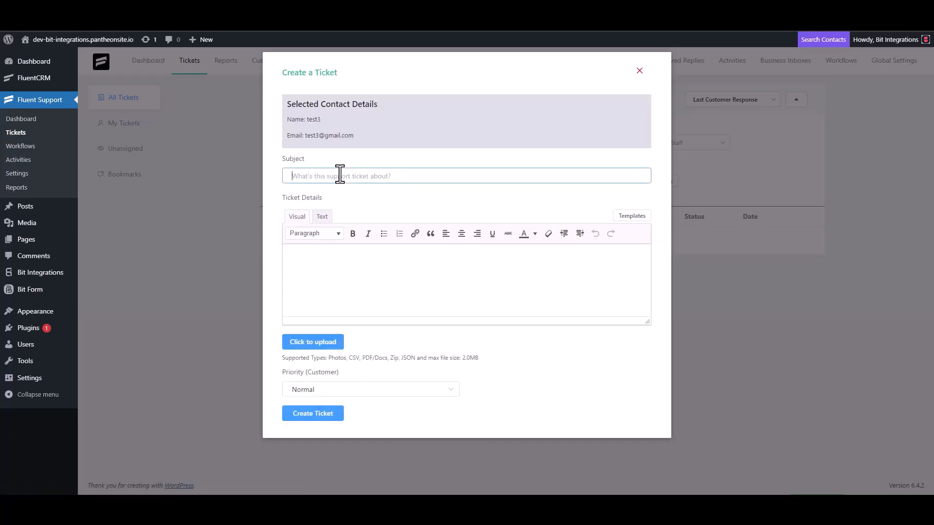
type("test")
left_click(330, 259)
type("test")
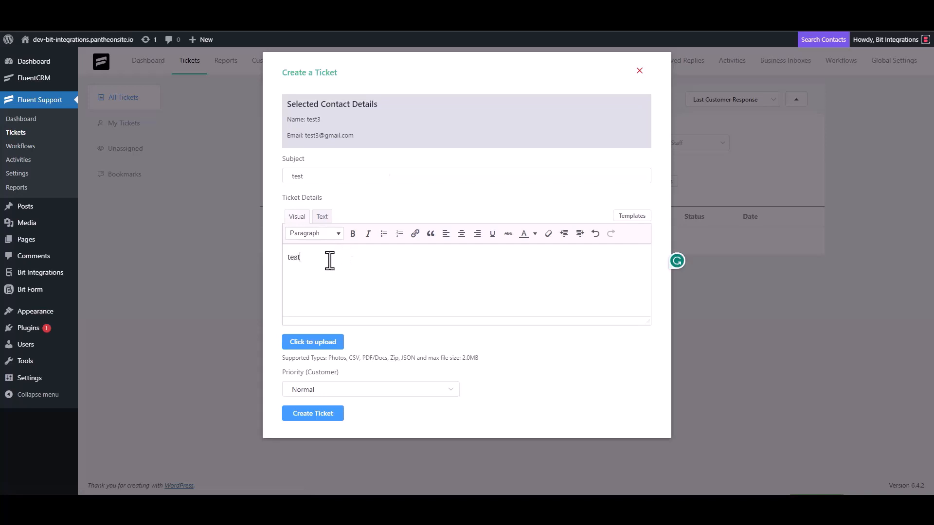
left_click(315, 414)
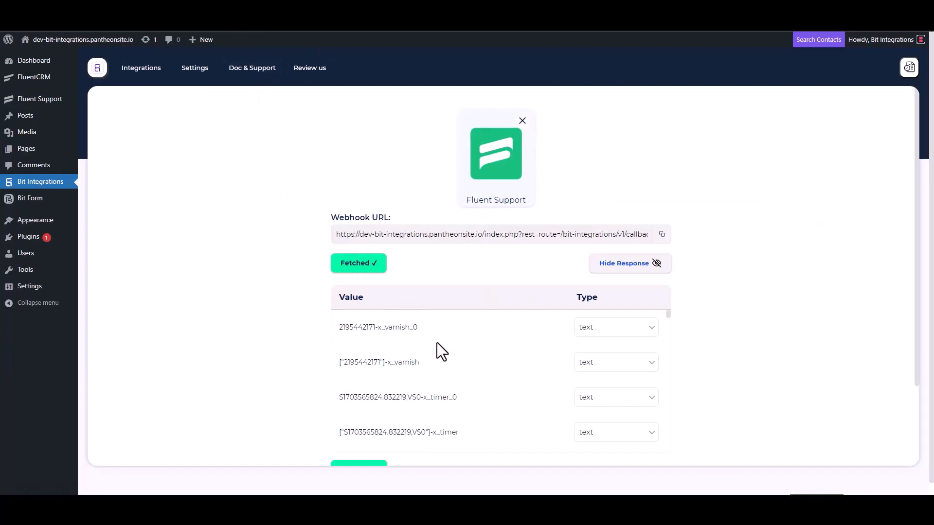
Step: Search actions for 'sure' and select SureTriggers as the integration's action
scroll(434, 343, "down", 5)
scroll(303, 374, "down", 2)
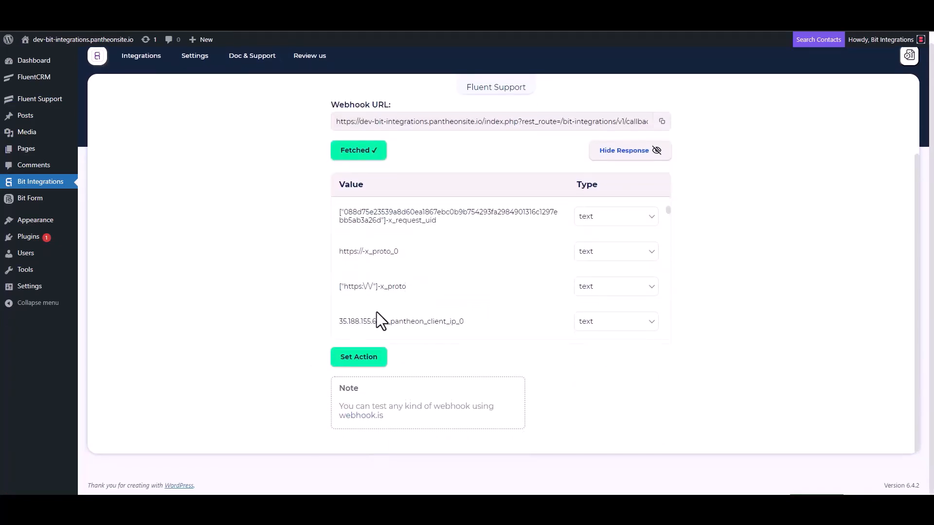
scroll(431, 263, "down", 5)
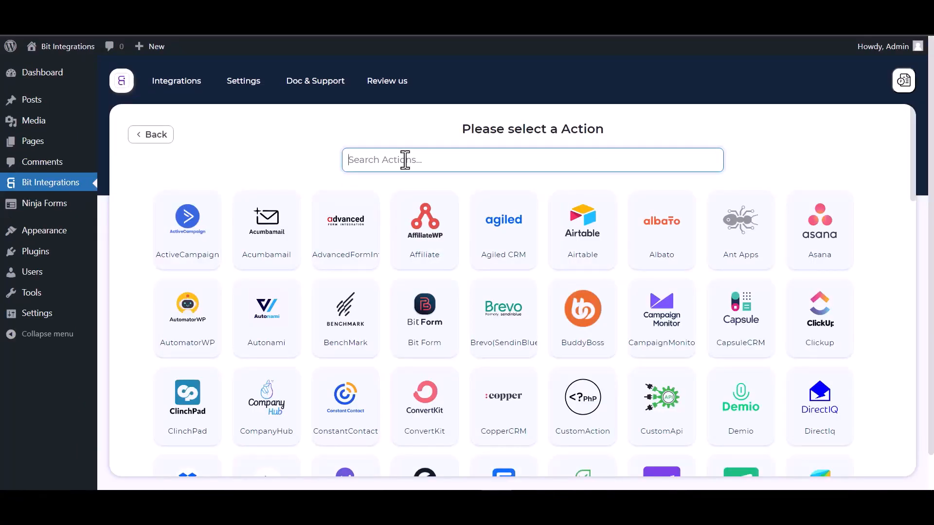
type("sure")
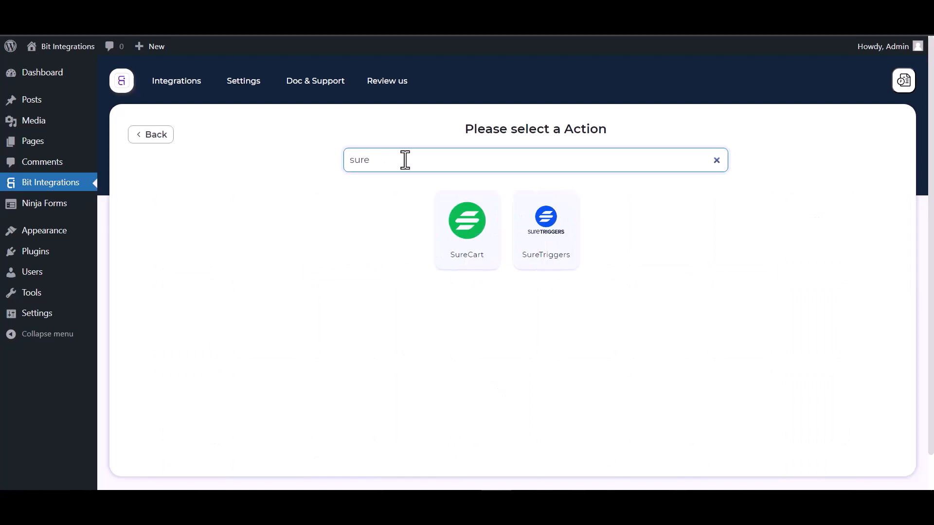
left_click(557, 229)
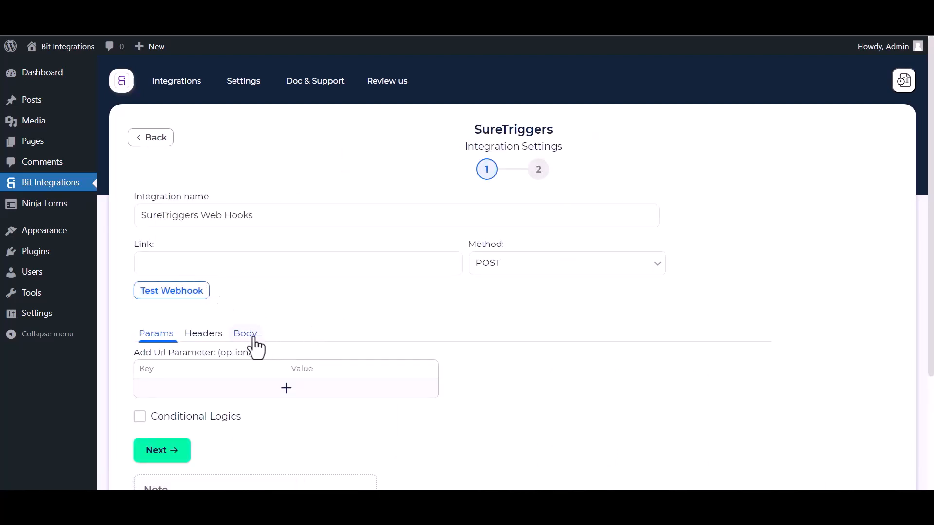
scroll(335, 305, "down", 1)
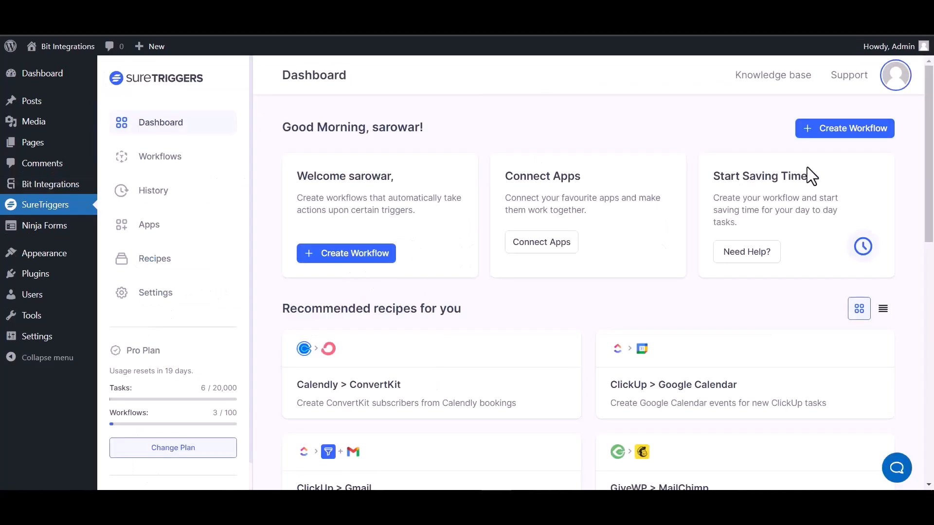
Step: Create a SureTriggers workflow named 'Bit Integrations' and open its builder
left_click(832, 131)
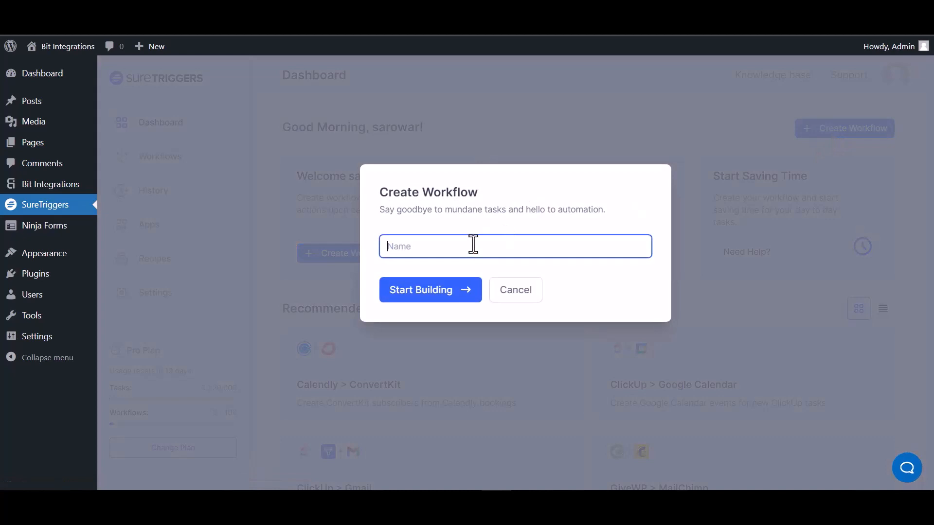
type("Bit Integrations")
left_click(436, 293)
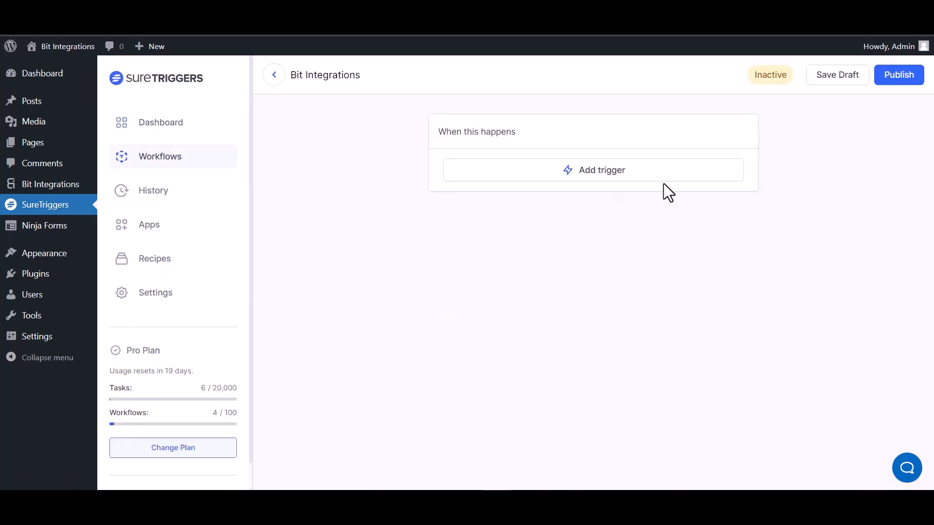
Step: Add a Webhooks trigger to the workflow and copy its webhook URL
left_click(614, 176)
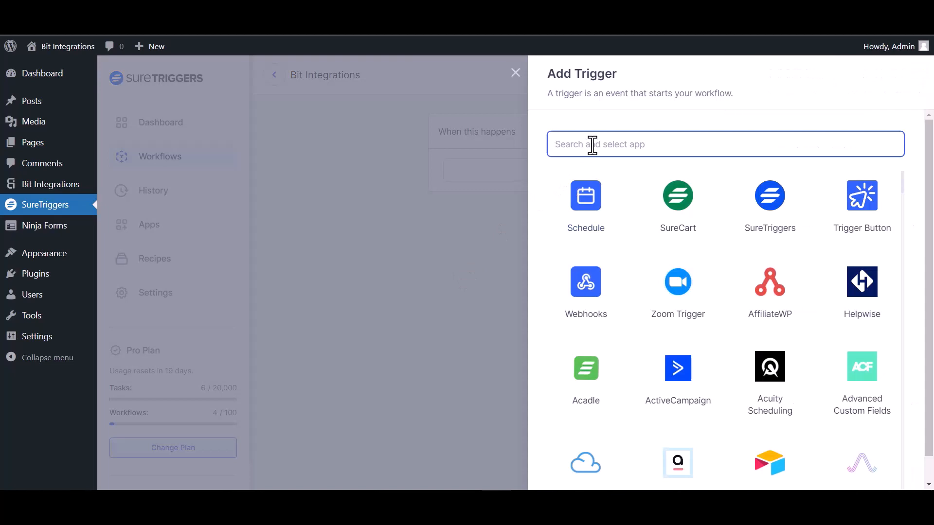
type("web")
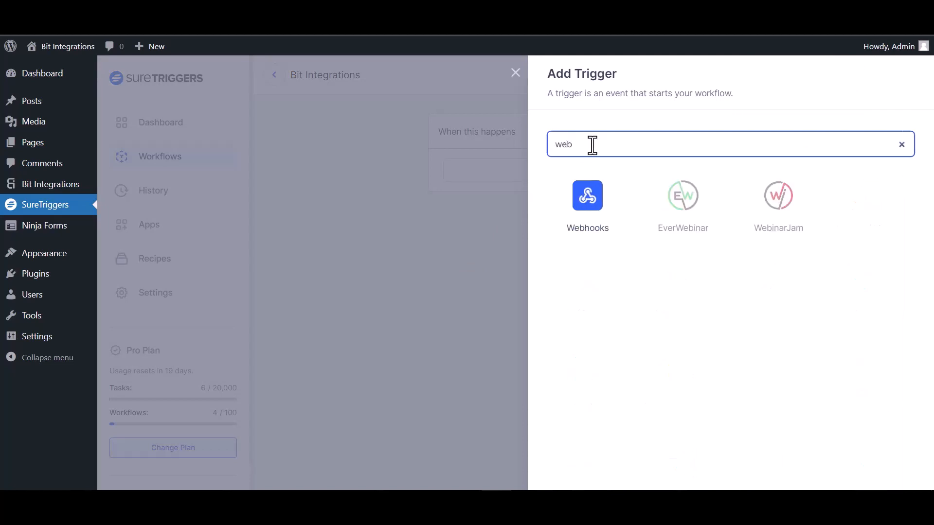
left_click(598, 216)
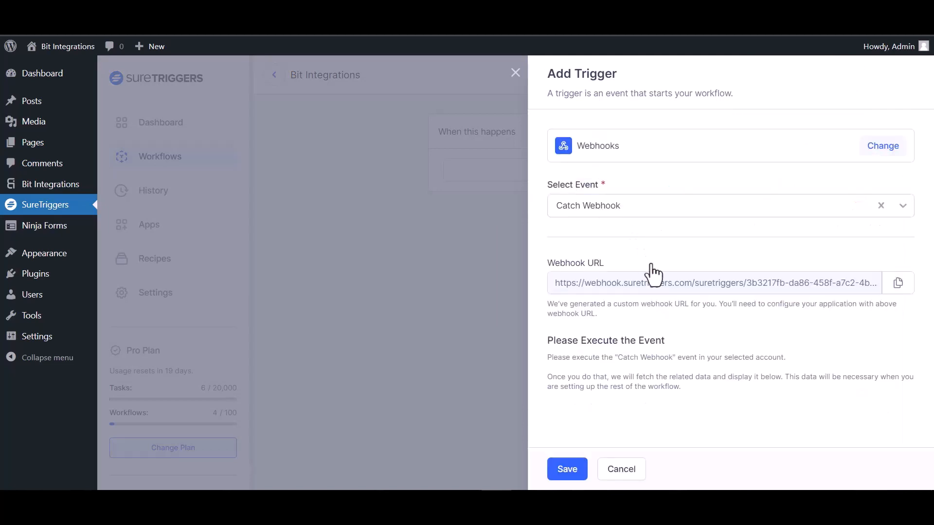
left_click(892, 286)
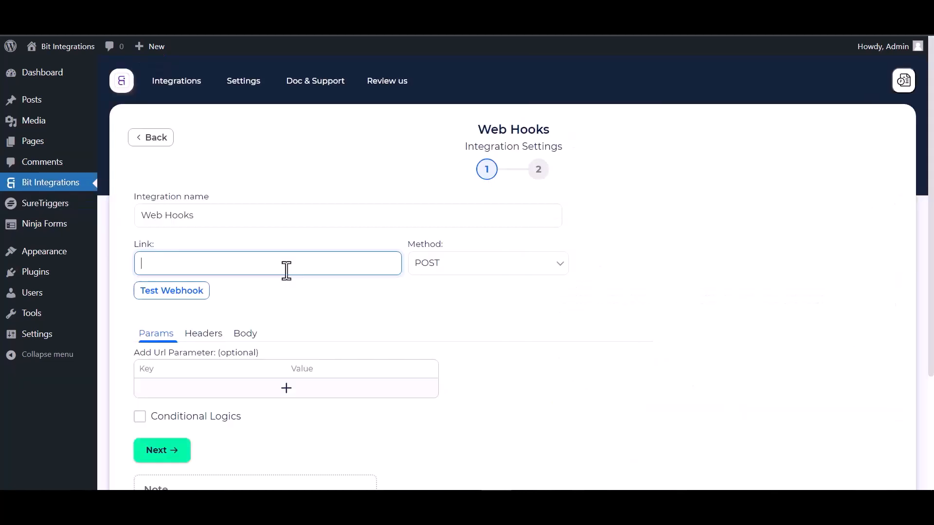
Step: Paste the SureTriggers URL as the Link, send all data as application/json, and test the webhook
key("ctrl+v")
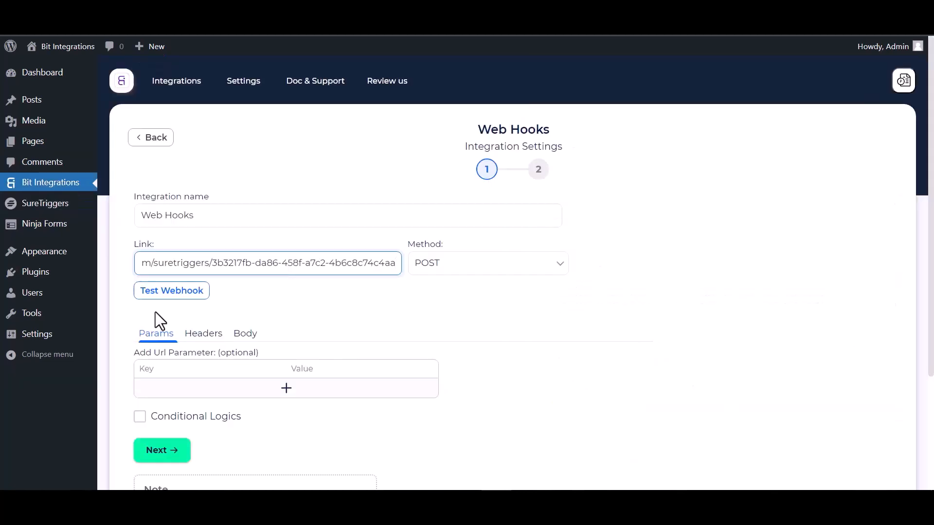
left_click(246, 335)
scroll(268, 318, "down", 3)
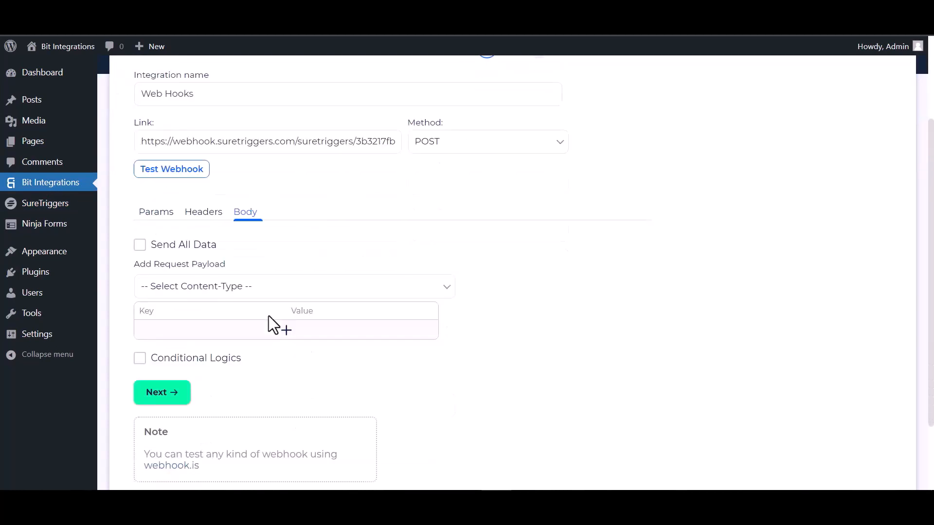
left_click(154, 250)
left_click(231, 288)
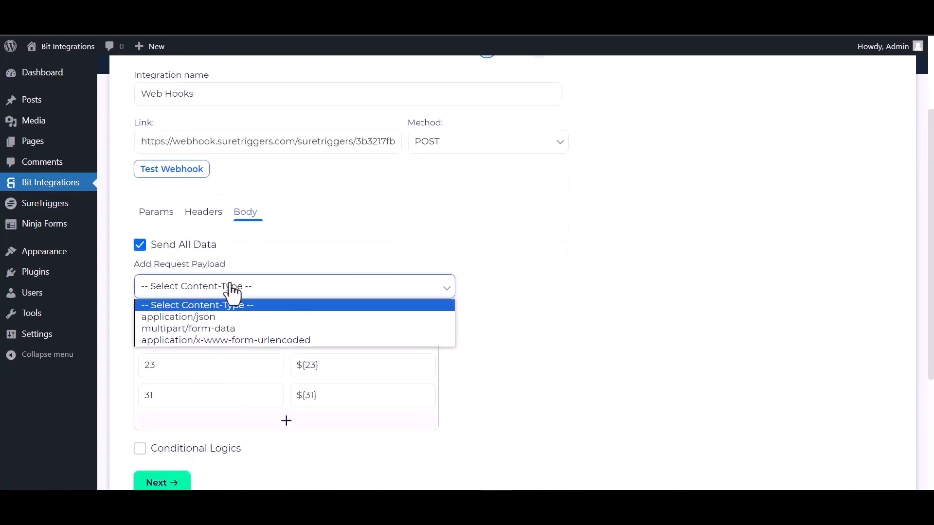
left_click(221, 319)
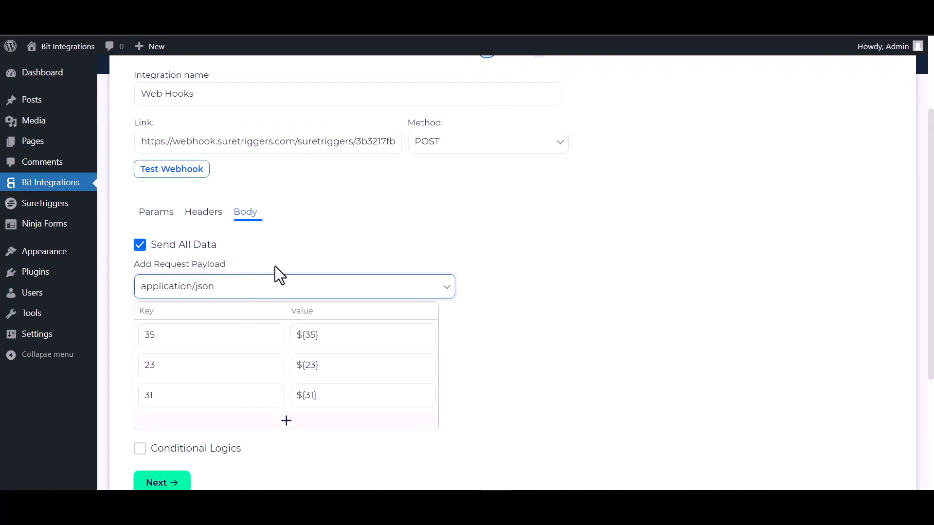
left_click(185, 175)
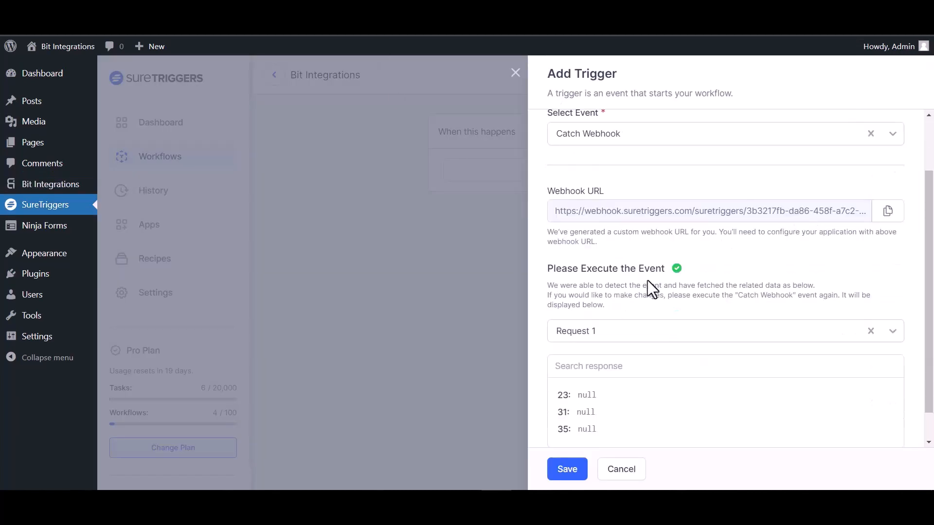
Step: Review Request 1's captured fields 23, 31 and 35 and save the Catch Webhook trigger
scroll(646, 325, "down", 1)
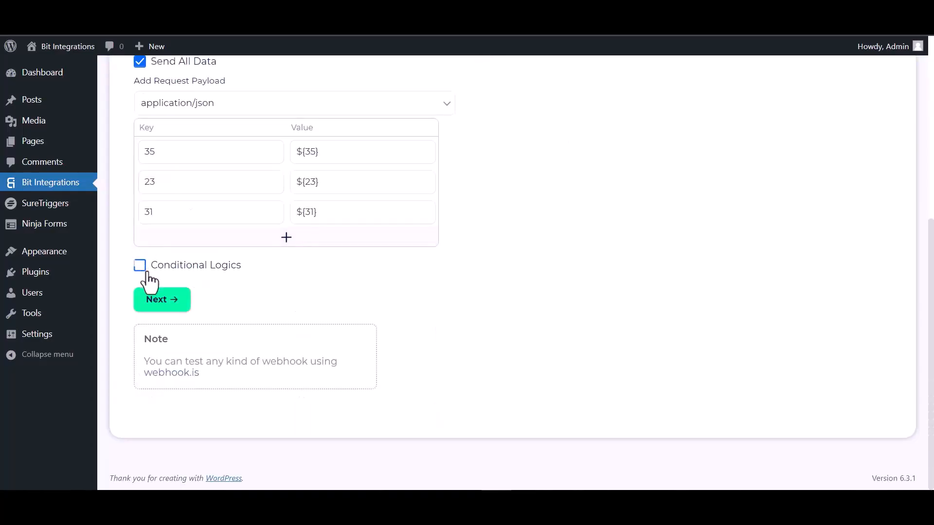
left_click(140, 266)
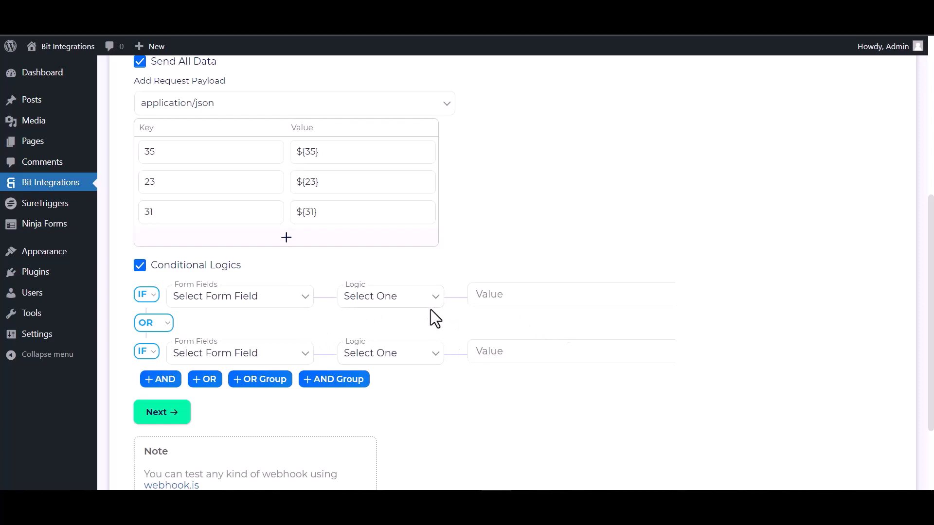
Step: Switch off Conditional Logics, go to the final step, and click Finish & Save
left_click(140, 266)
left_click(169, 301)
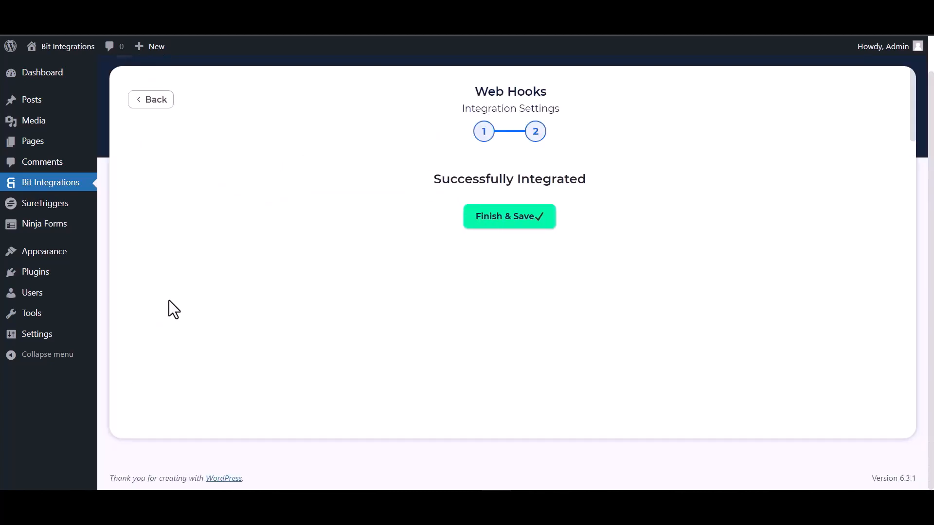
left_click(491, 225)
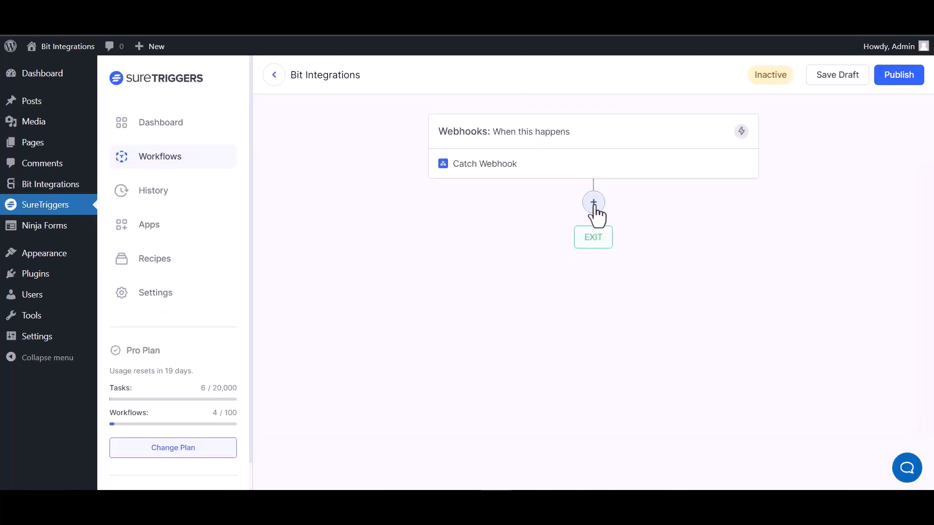
Step: Add an AirTable action to the workflow with the Create Record event
left_click(594, 207)
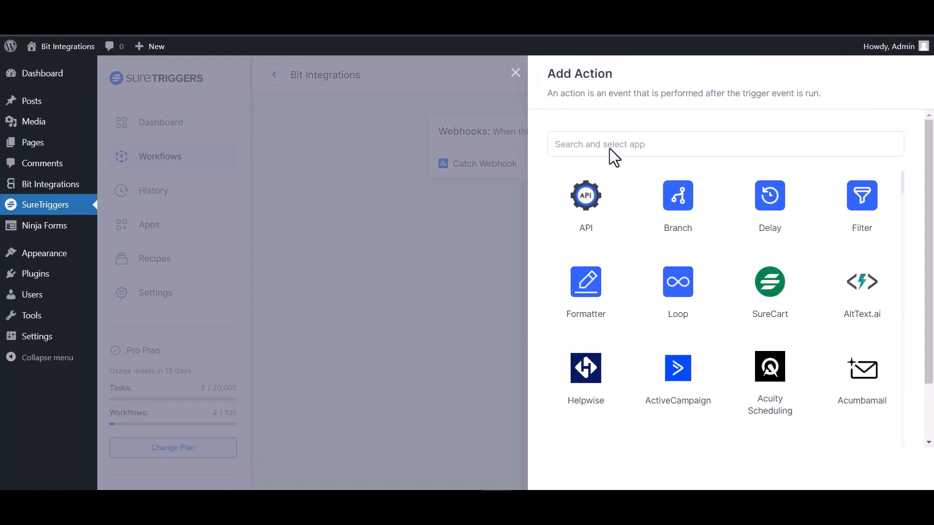
left_click(612, 148)
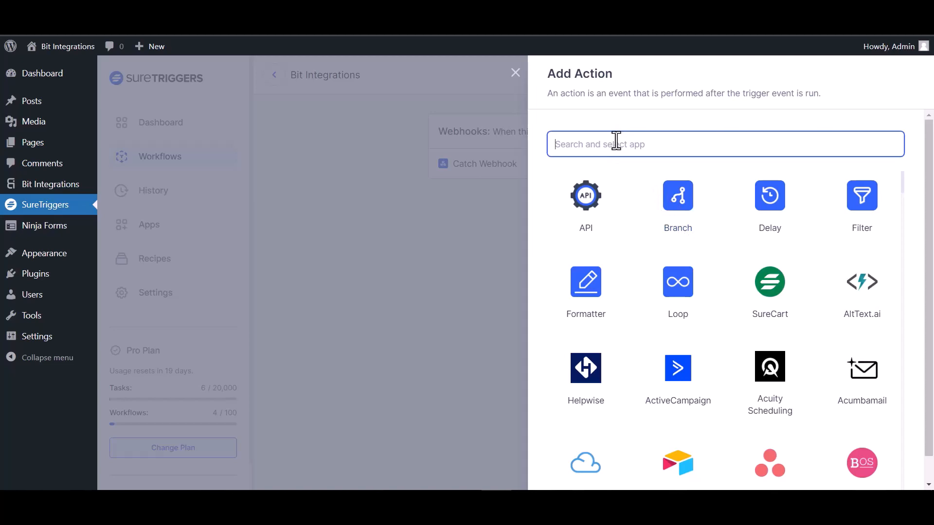
type("air")
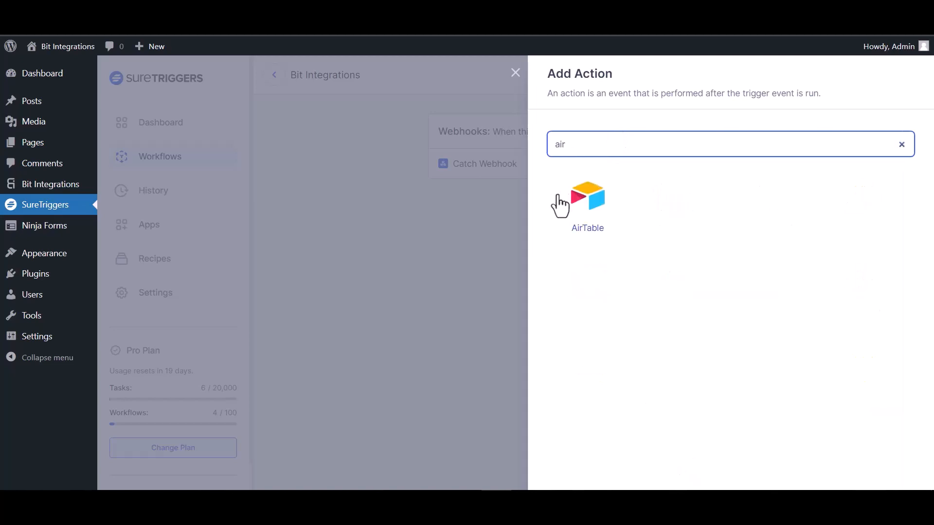
left_click(590, 214)
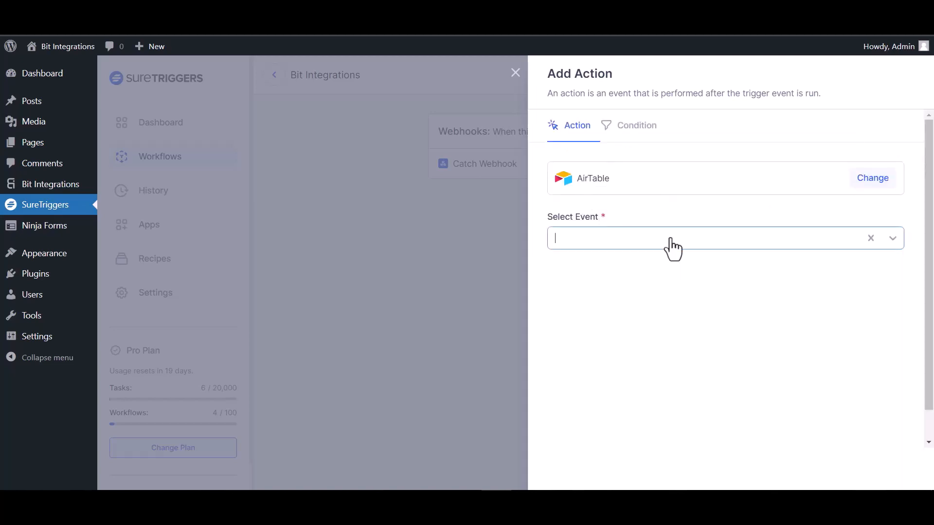
left_click(671, 239)
left_click(626, 273)
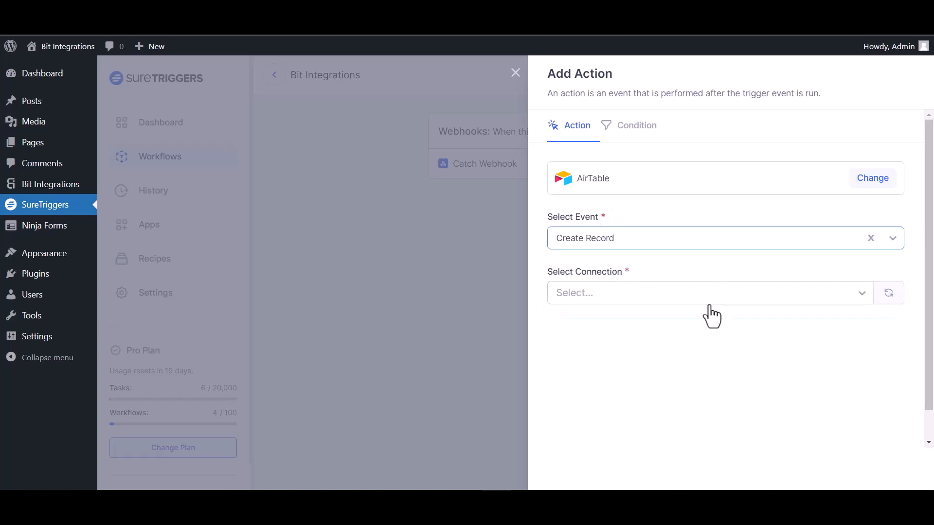
Step: Choose the AirTable connection, the 'bit integration' base, and 'Table 1'
left_click(654, 298)
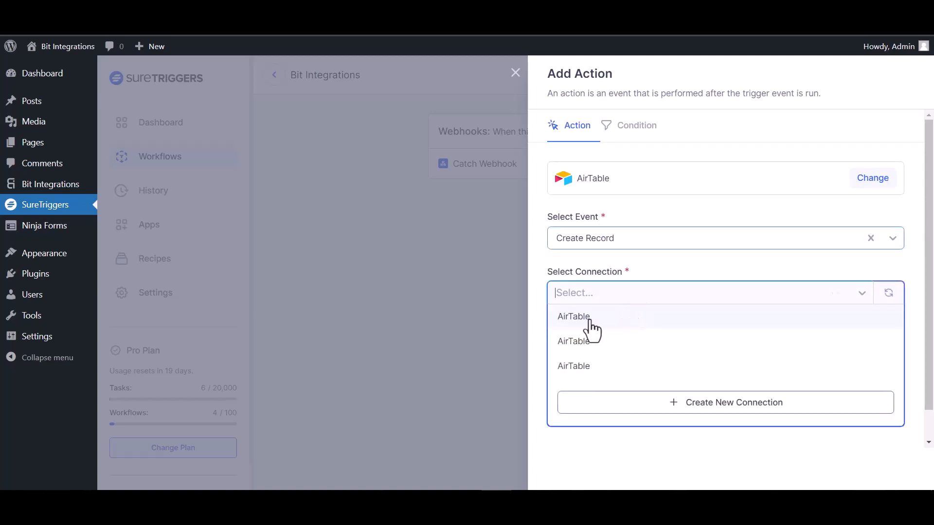
left_click(592, 331)
scroll(600, 313, "down", 1)
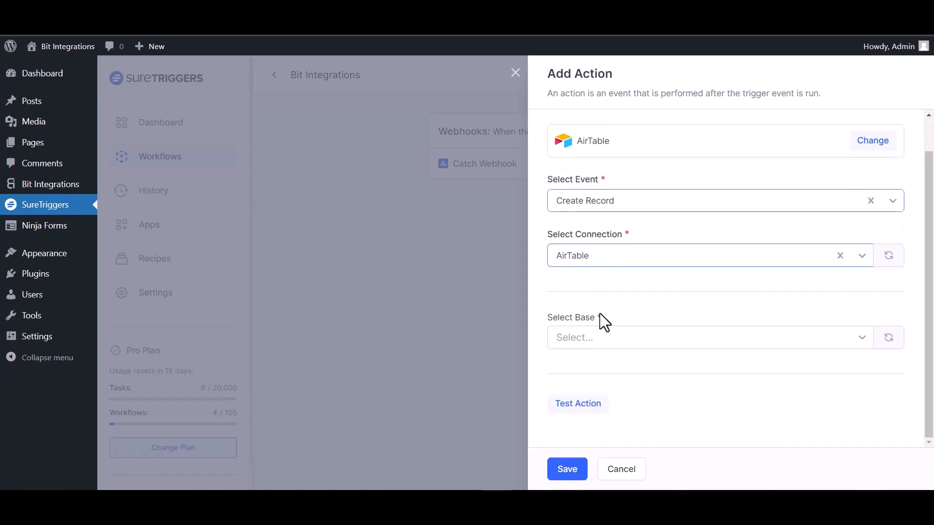
left_click(608, 338)
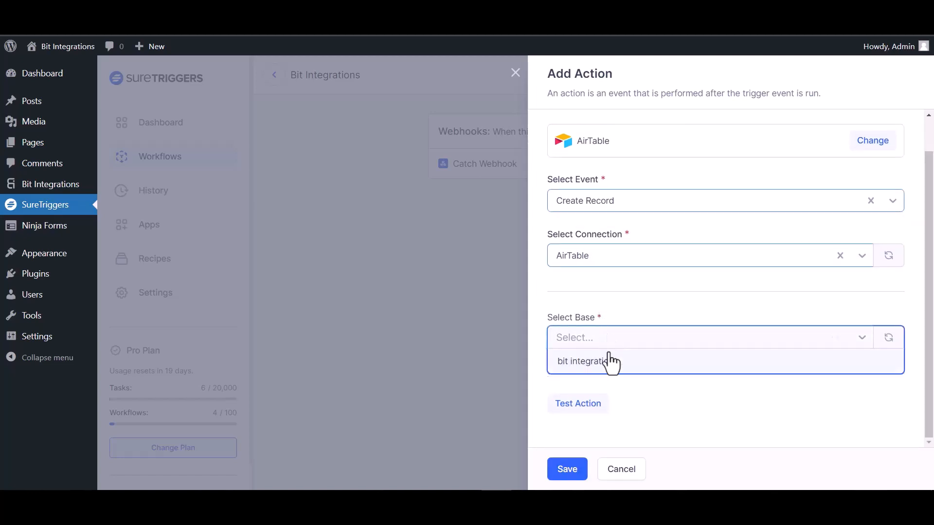
left_click(612, 360)
scroll(624, 292, "down", 2)
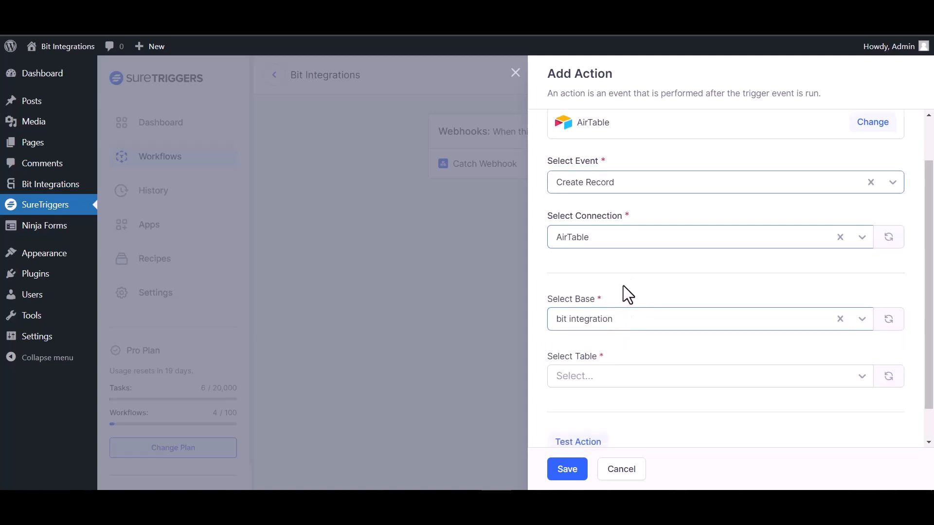
left_click(634, 340)
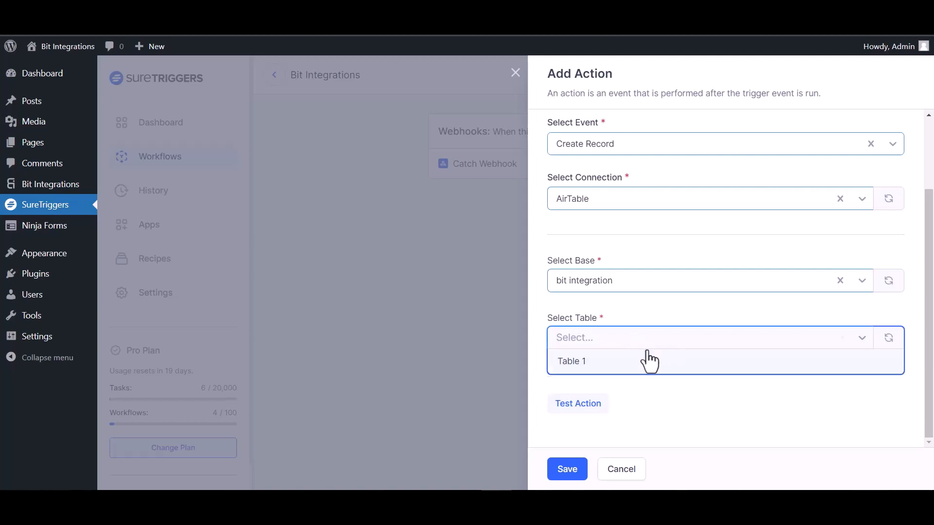
left_click(603, 361)
Step: Map webhook field {35} to the AirTable Name field and {23} to Email
left_click(888, 290)
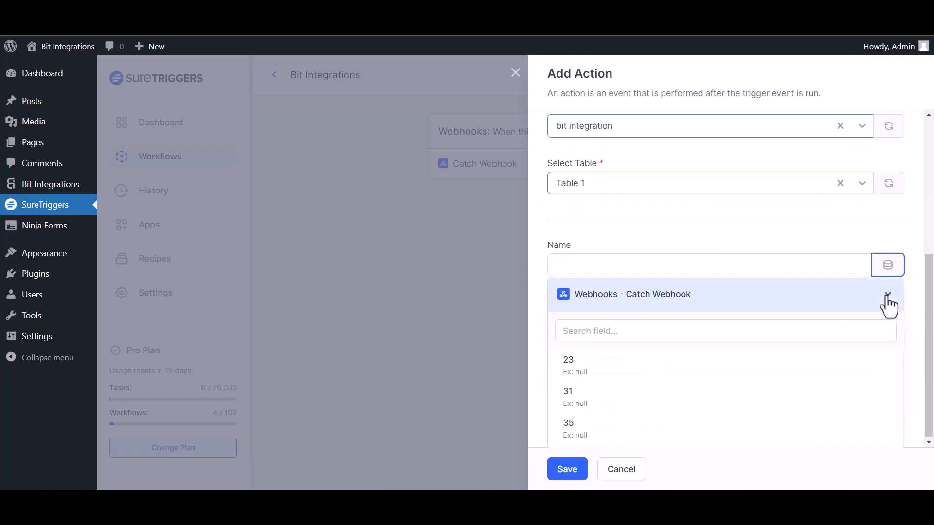
left_click(573, 425)
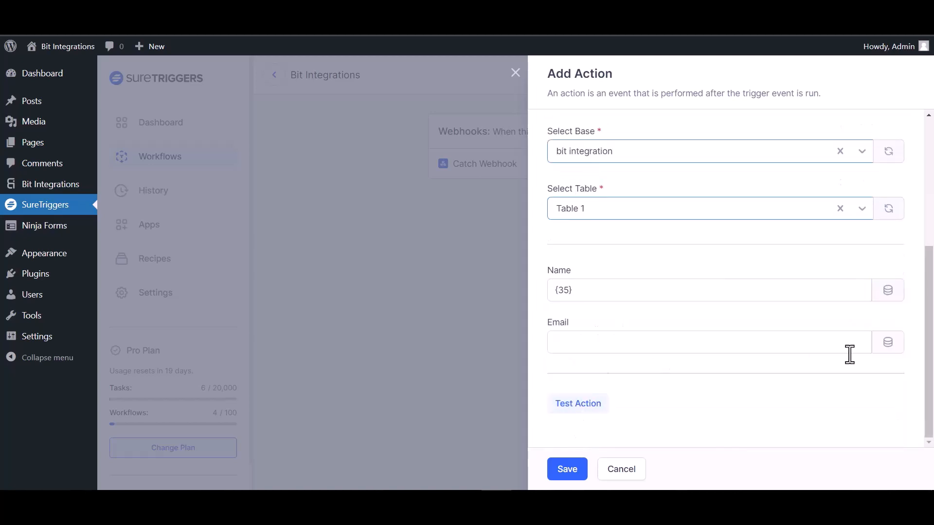
left_click(888, 345)
left_click(584, 367)
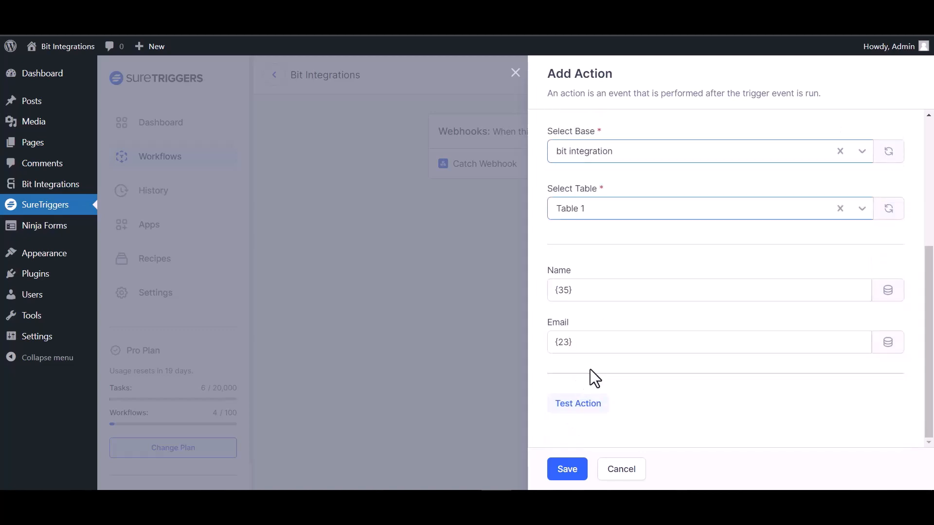
Step: Test the AirTable create-record action, save it, and publish the workflow
left_click(586, 406)
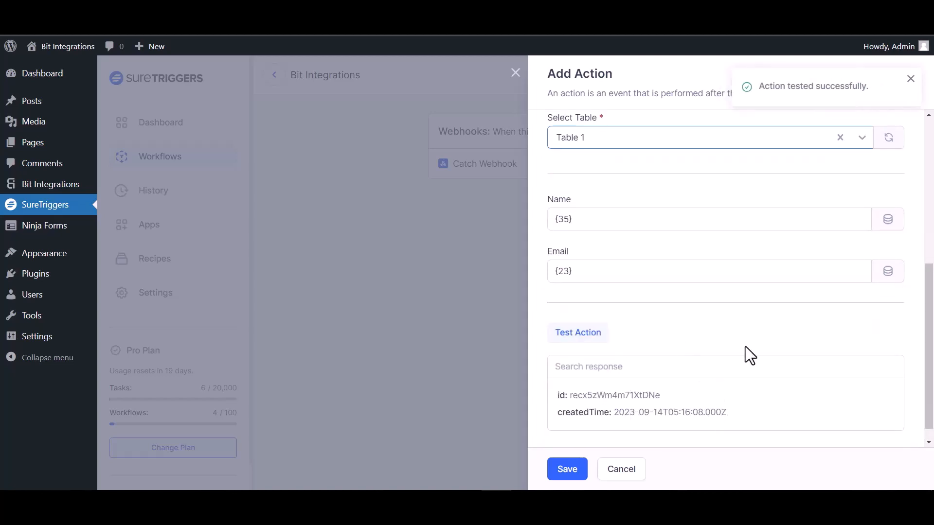
left_click(567, 469)
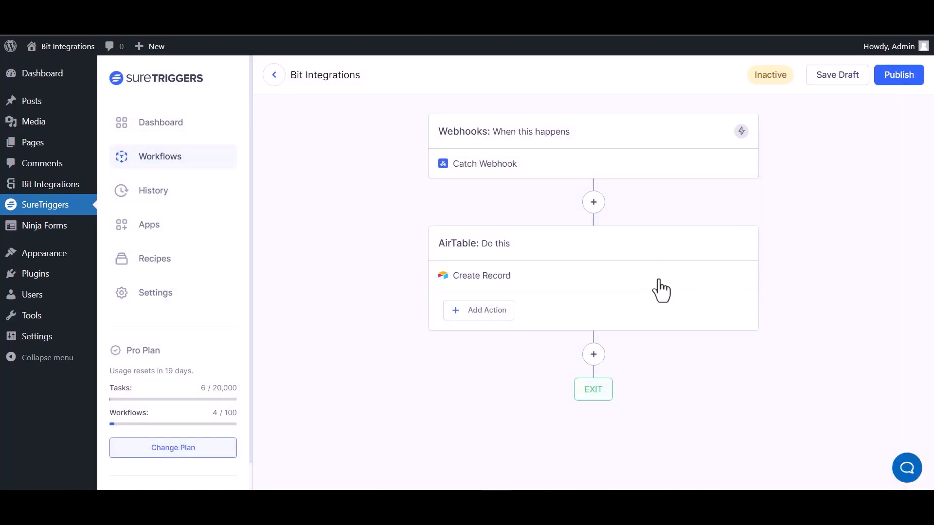
left_click(894, 77)
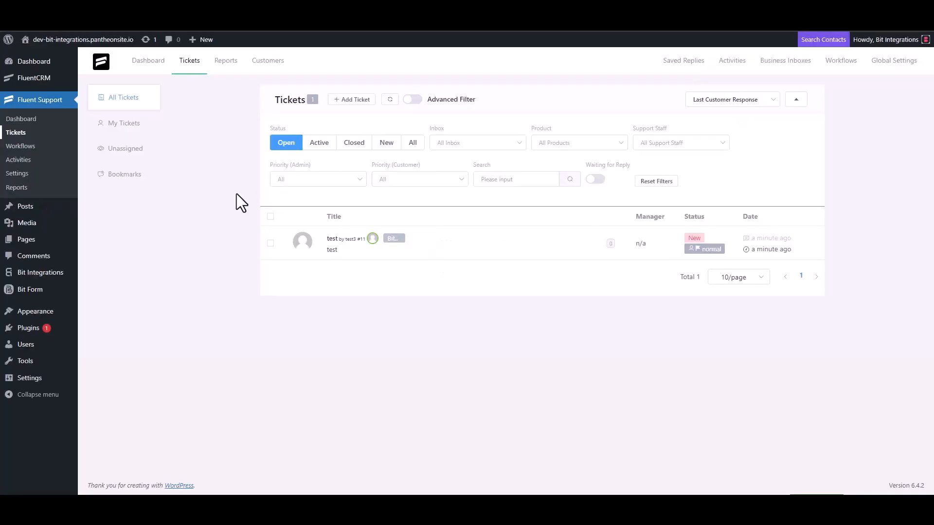
Step: Start a new Fluent Support ticket and search contacts for the support e-mail address
left_click(351, 100)
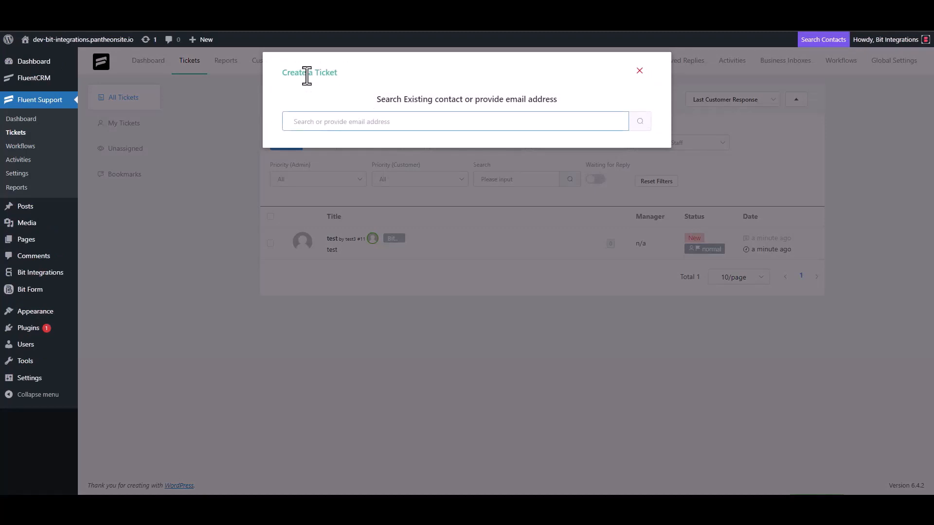
triple_click(344, 121)
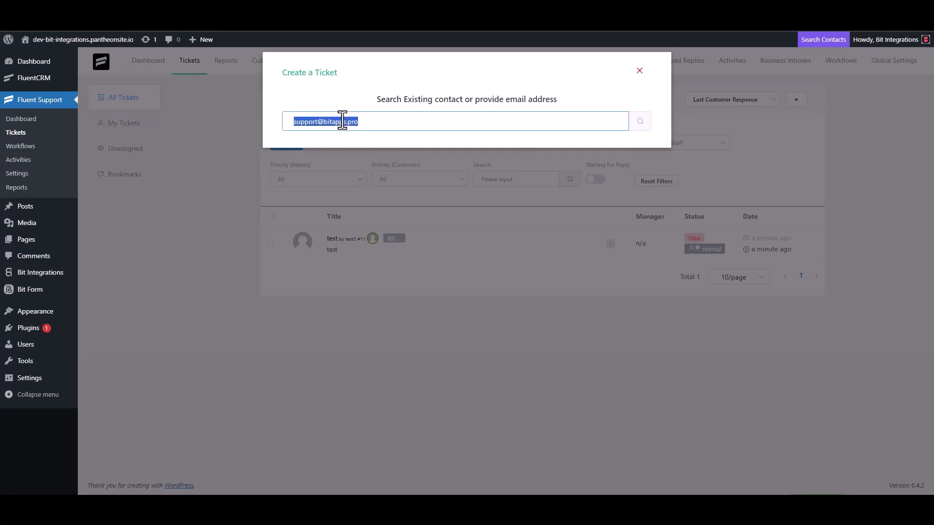
left_click(375, 125)
left_click(638, 122)
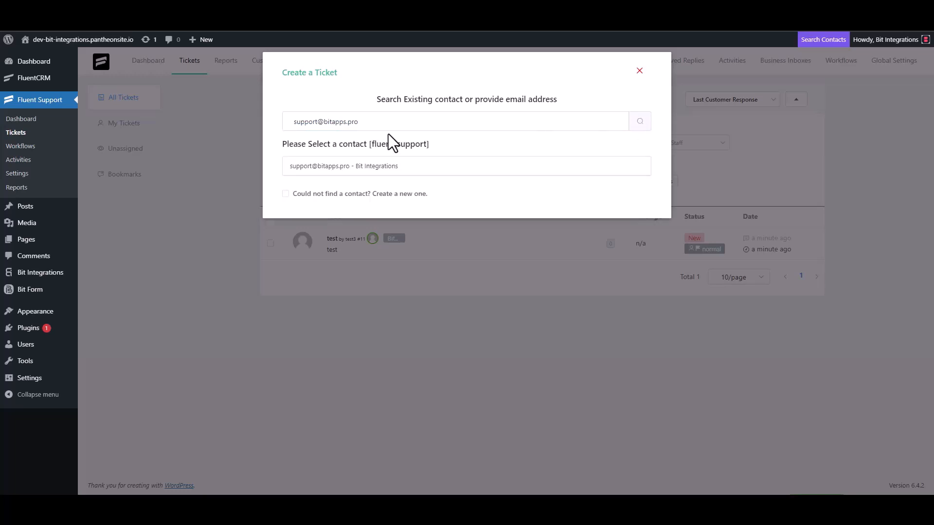
Step: Create a new contact with first name 'Bit Integrations' and the support e-mail, then continue
left_click(297, 194)
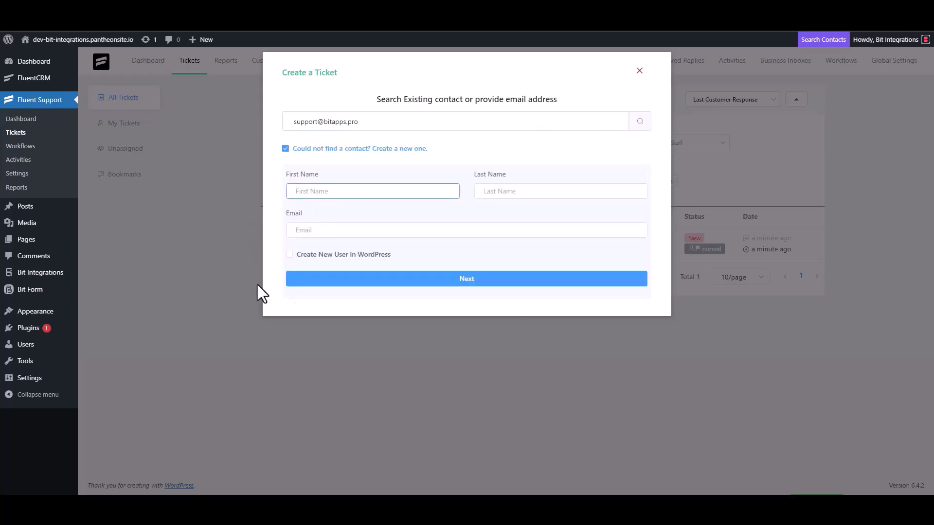
type("Bit Integrations")
left_click(325, 231)
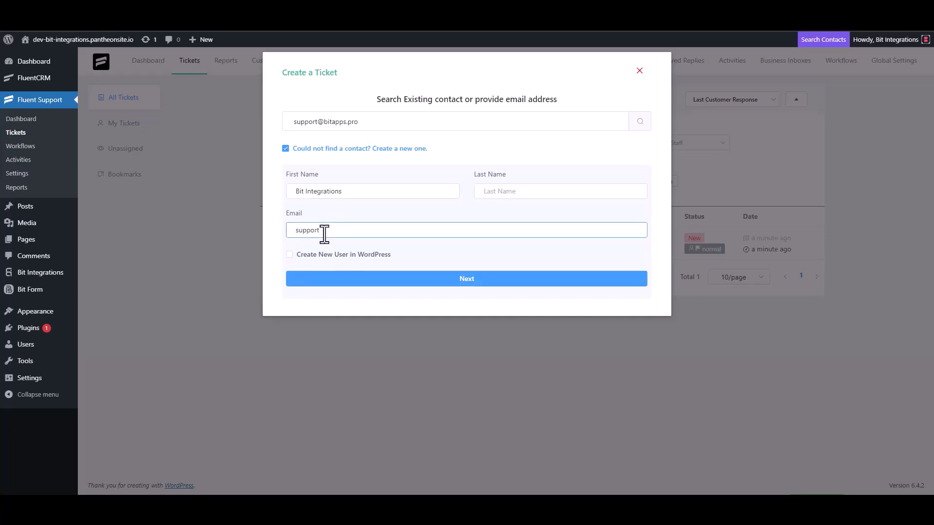
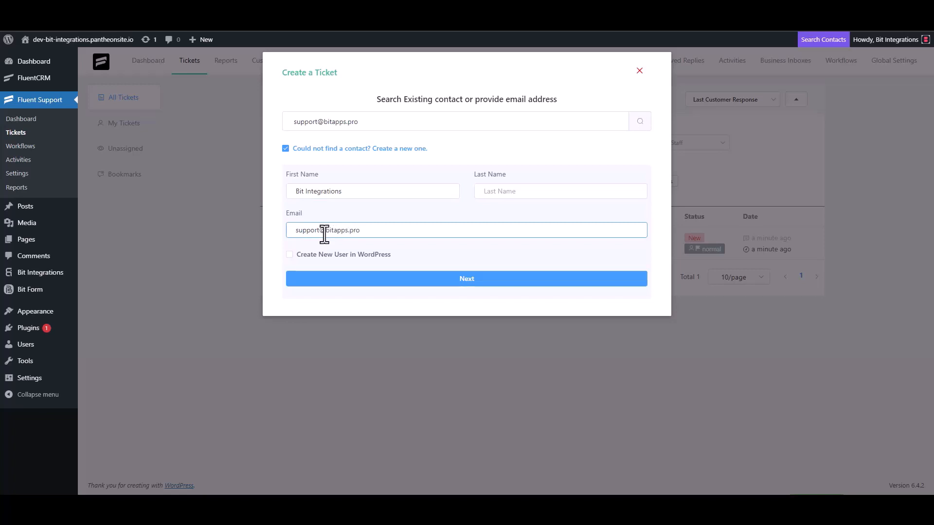
left_click(468, 279)
Step: Type trial text into Subject and Ticket Details, then clear both fields again
left_click(336, 175)
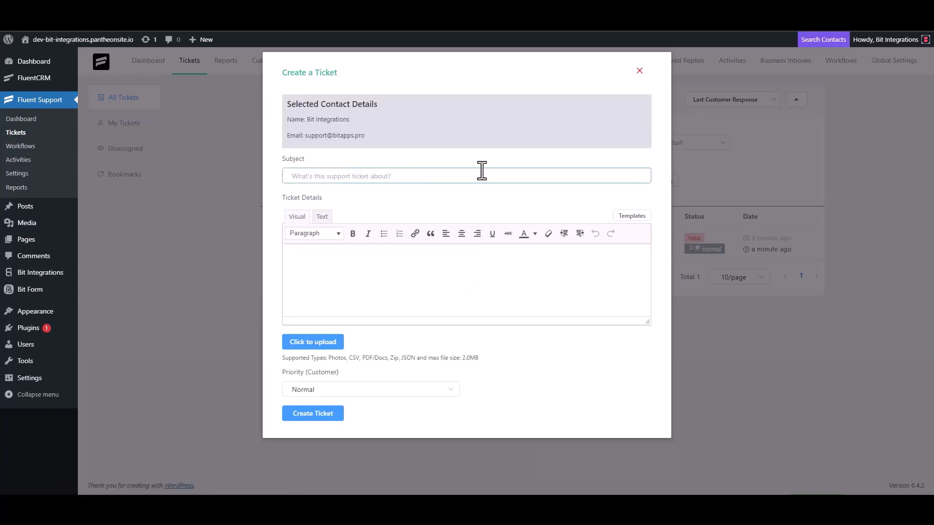
type("test")
left_click(323, 275)
type("t")
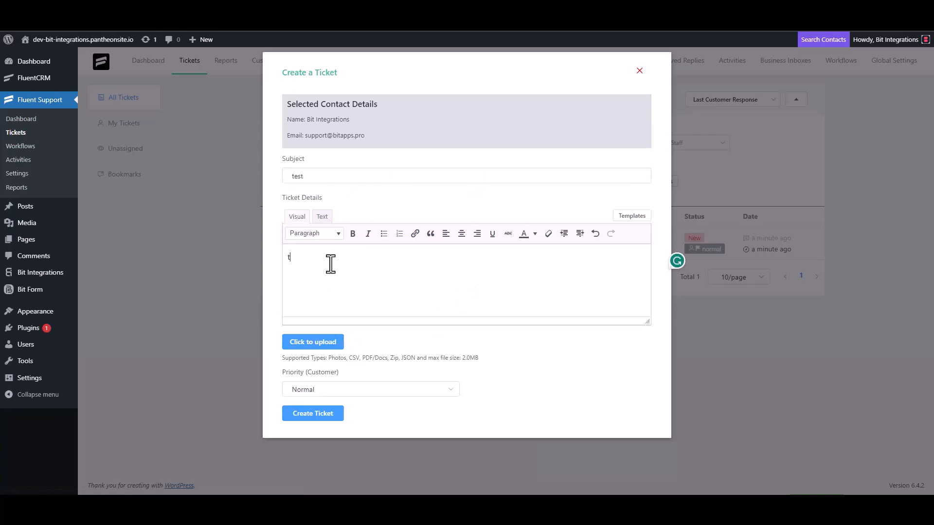
left_click(309, 176)
double_click(310, 176)
key("BackSpace")
left_click(311, 267)
key("BackSpace")
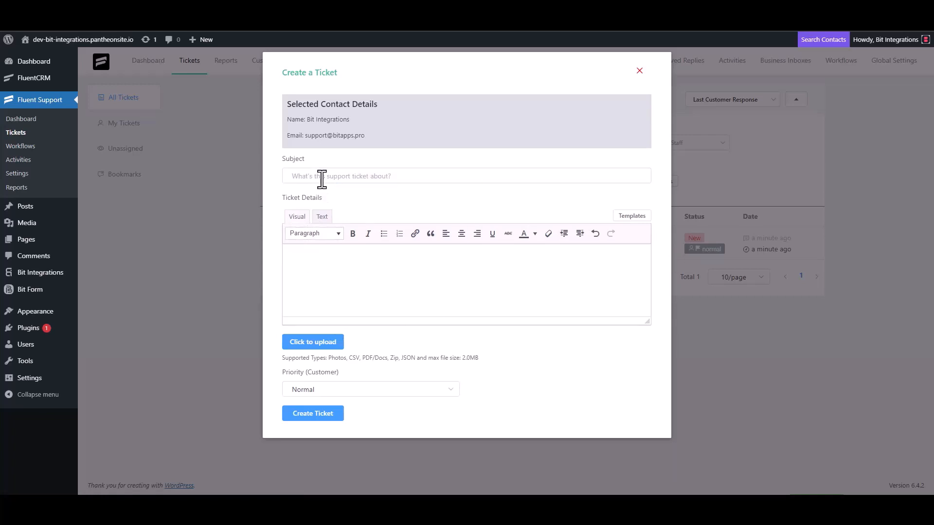
left_click(322, 179)
Step: Enter 'Bit Integrations' as the subject, copy it into Ticket Details, and create the ticket
type("Bit In")
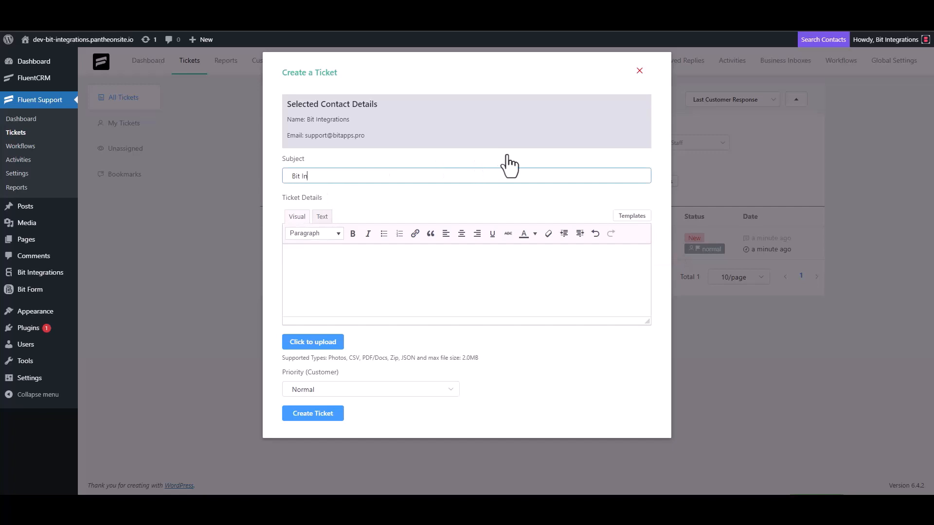
type("tegrations")
key("ctrl+a")
key("ctrl+c")
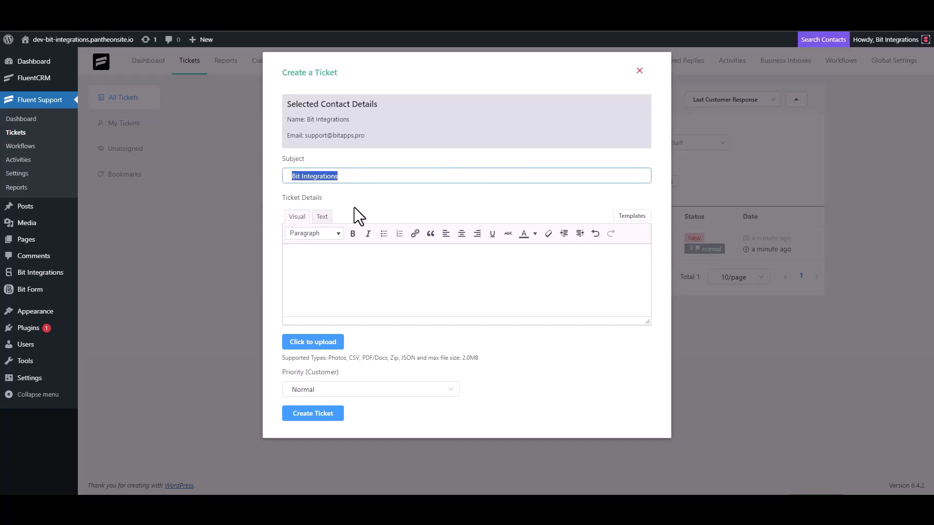
left_click(333, 255)
key("ctrl+v")
left_click(322, 415)
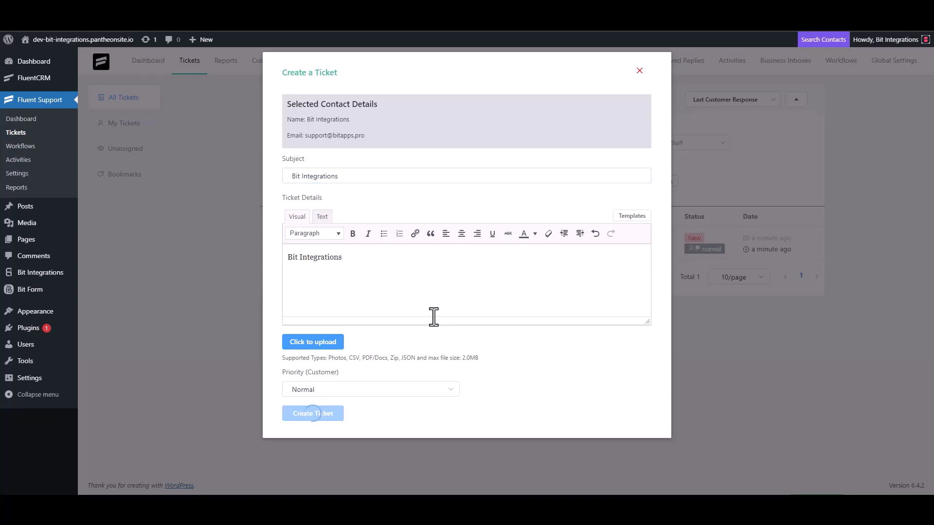